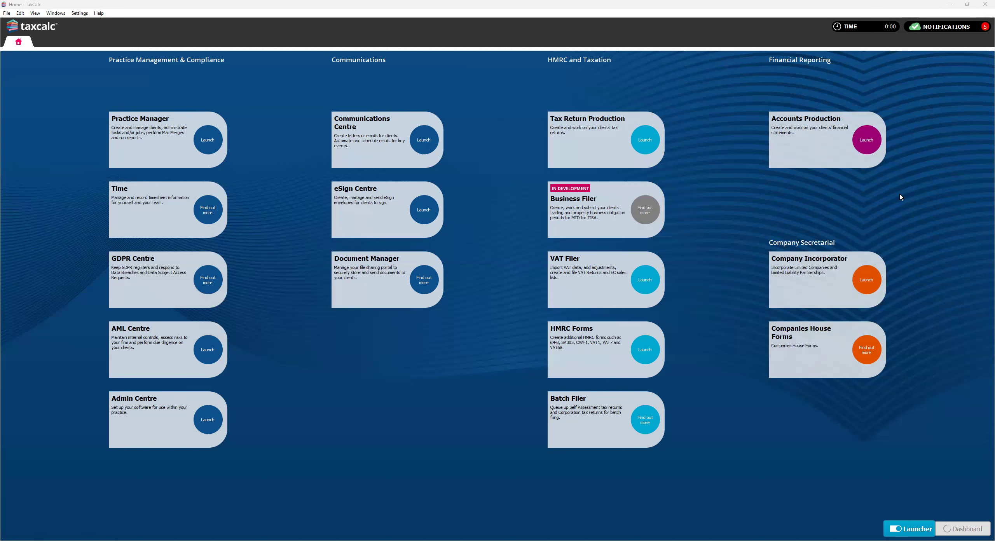
# - Open Starwar Consultancy Ltd's accounting period 01/04/2023 to 31/03/2024 in Accounts Production, finding the client by searching for "star"
pyautogui.click(870, 142)
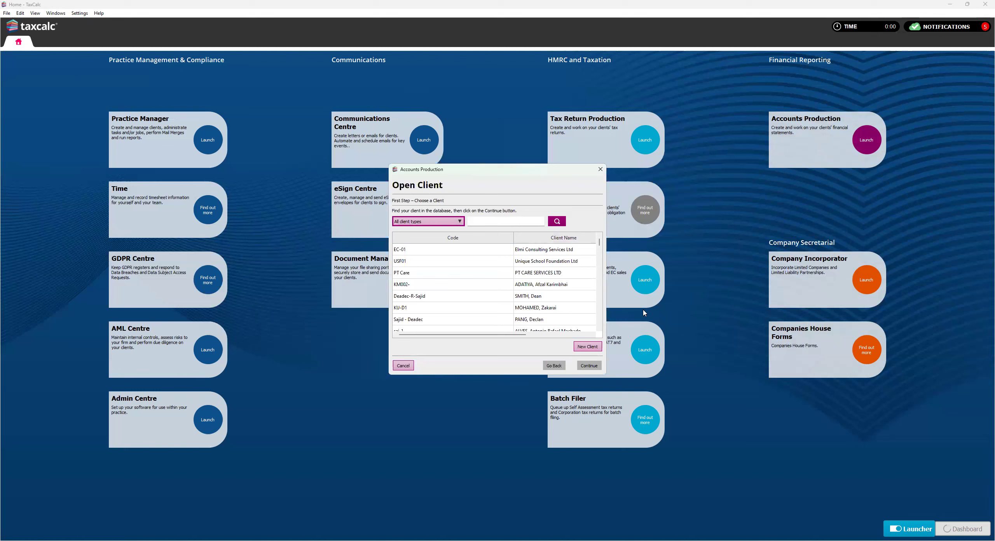
pyautogui.click(477, 222)
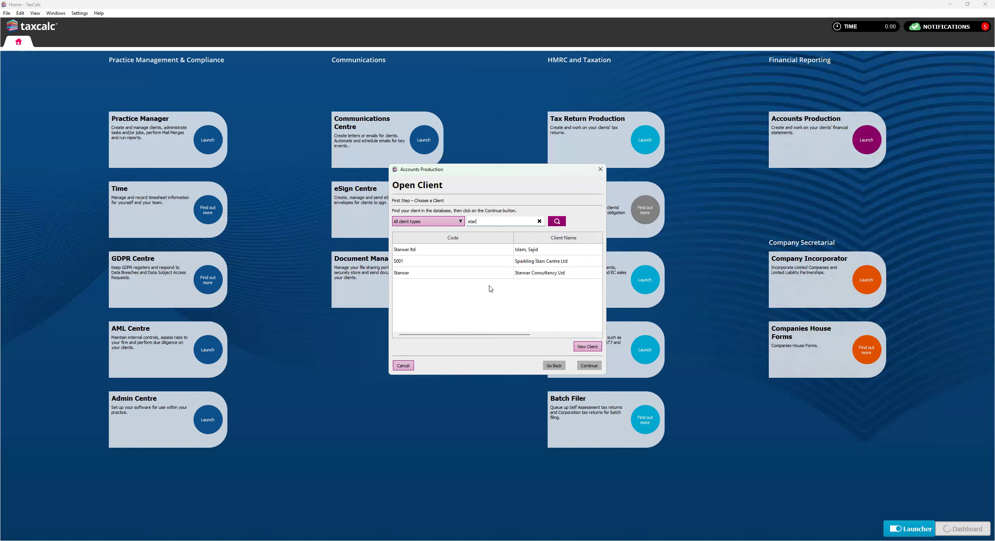
pyautogui.doubleClick(491, 273)
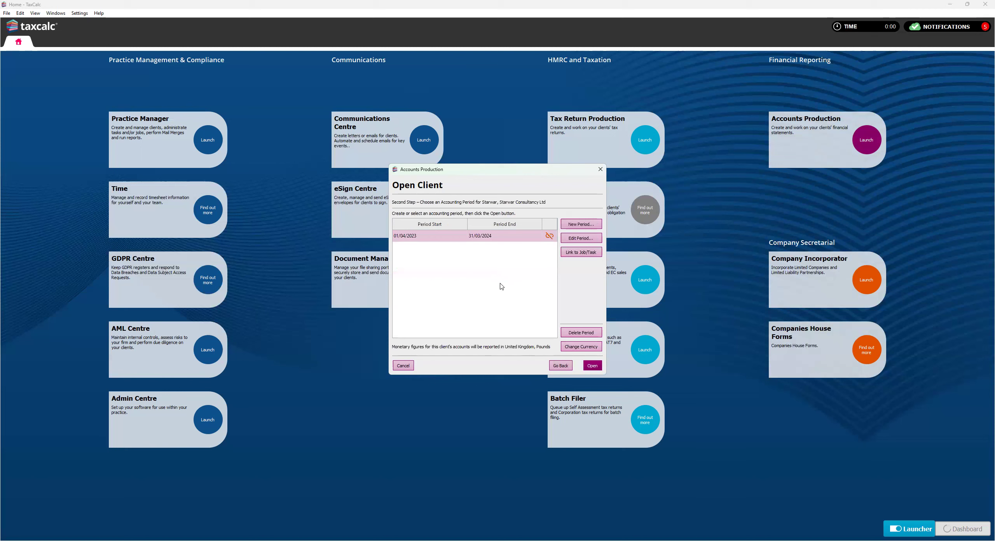
pyautogui.click(585, 365)
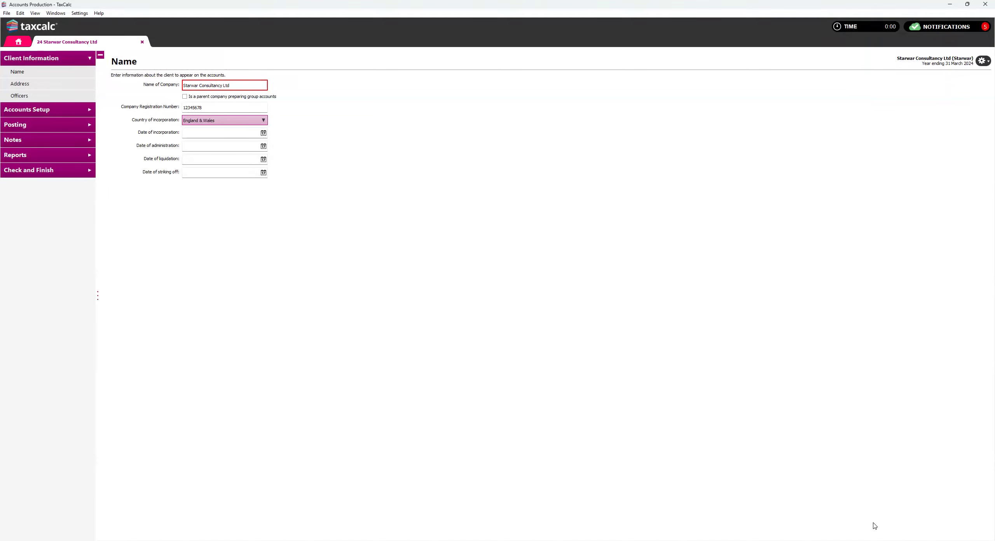
# - Run the Full Financial Statements report and go to its Trading Profit and Loss Account
pyautogui.click(55, 155)
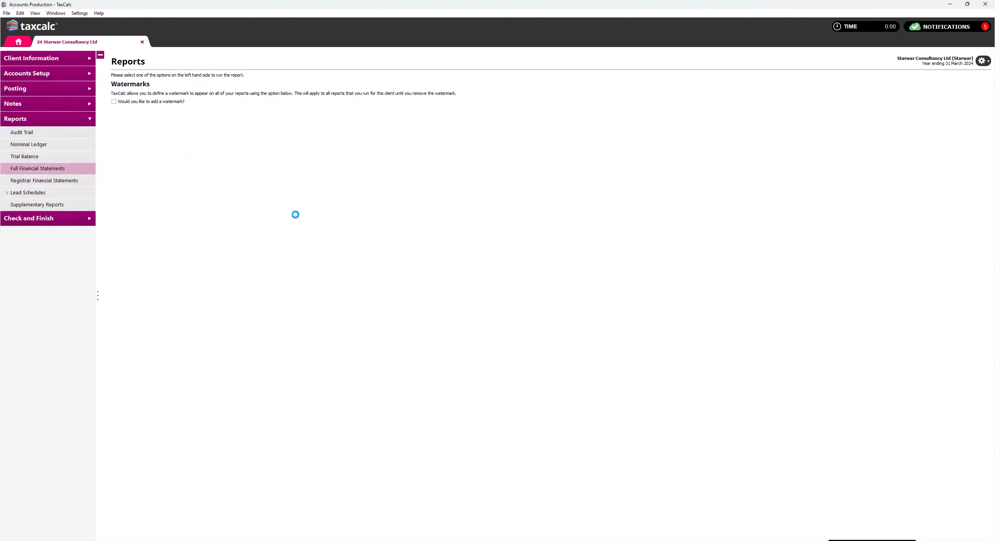
pyautogui.click(63, 173)
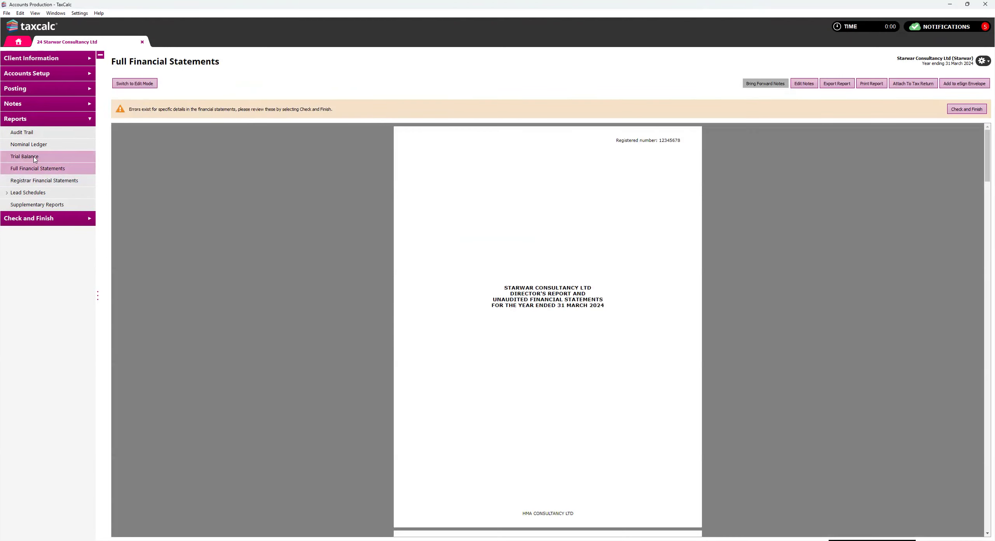
pyautogui.scroll(-1, 522, 288)
pyautogui.scroll(-10, 521, 285)
pyautogui.moveTo(987, 231); pyautogui.dragTo(973, 400)
pyautogui.scroll(-12, 775, 355)
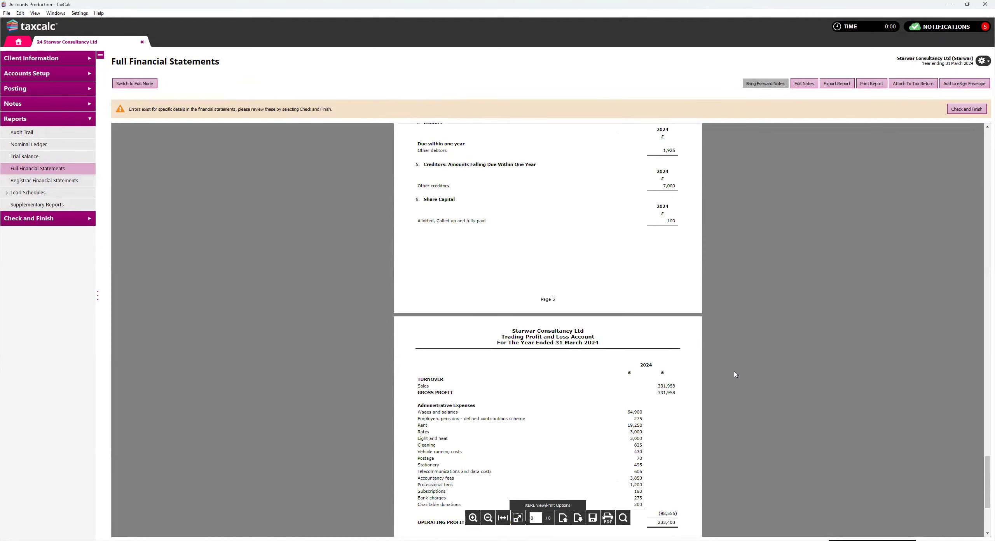
pyautogui.scroll(-5, 735, 374)
# - Examine the profit for the financial year, the administrative expenses and the charitable donations line in the profit and loss account
pyautogui.moveTo(658, 348); pyautogui.dragTo(676, 348)
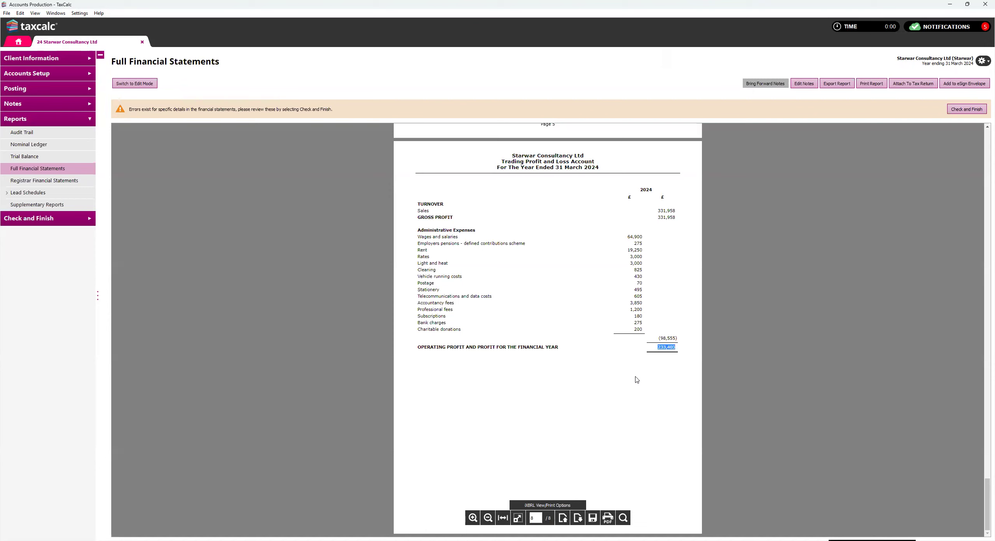
pyautogui.moveTo(418, 229); pyautogui.dragTo(446, 330)
pyautogui.click(495, 375)
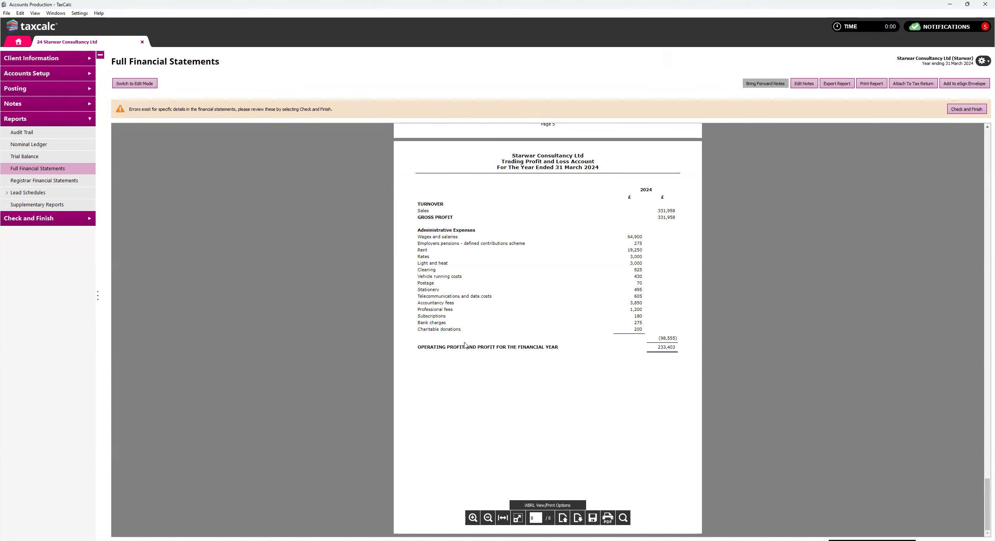
pyautogui.moveTo(422, 329); pyautogui.dragTo(465, 331)
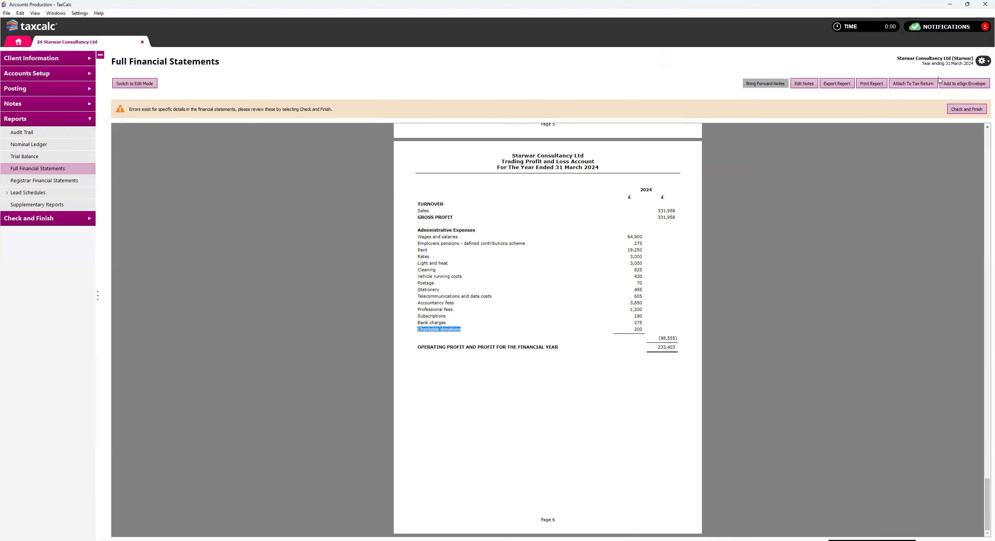
pyautogui.click(982, 61)
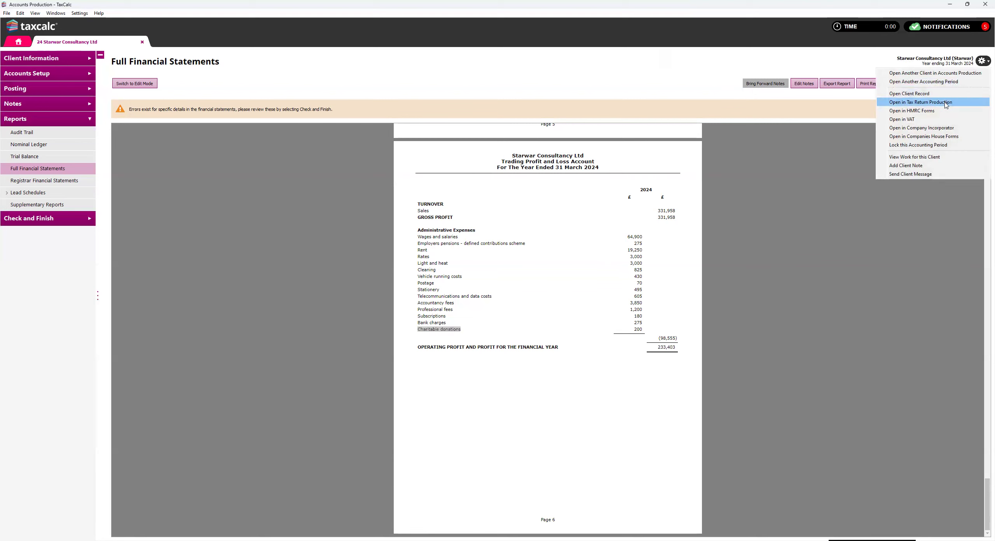
pyautogui.click(945, 103)
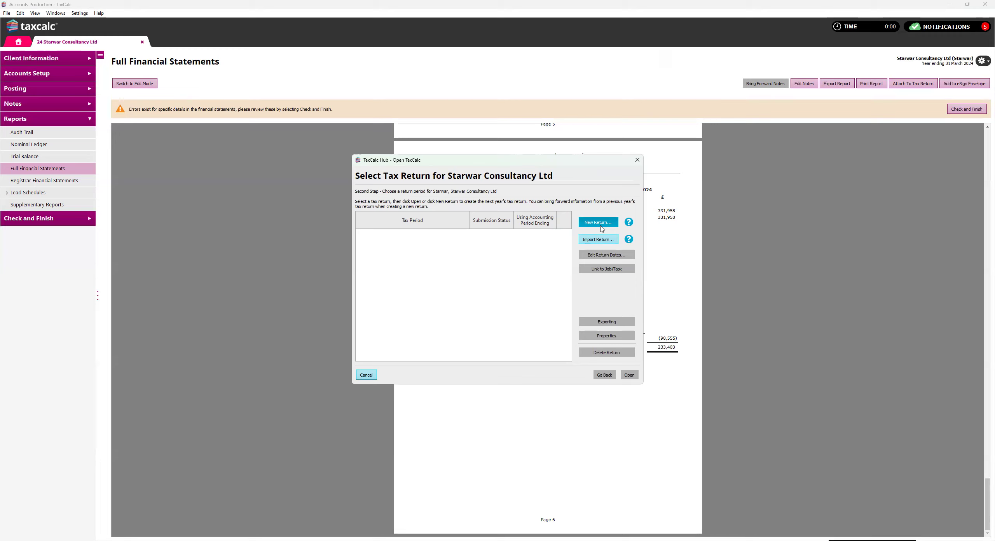
pyautogui.click(632, 165)
# - Close the client's accounts and select Starwar Consultancy Ltd in Tax Return Production, searching for "star"
pyautogui.click(142, 42)
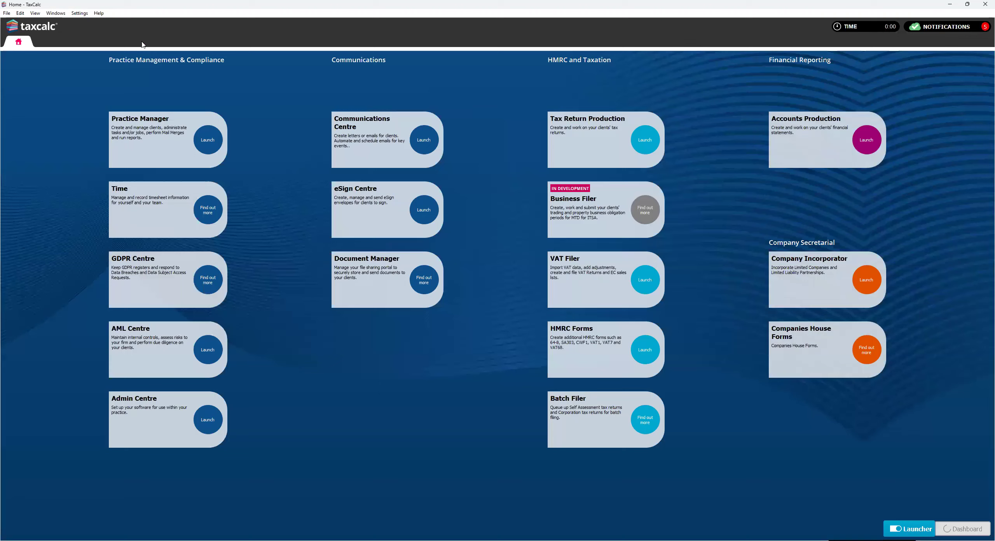
pyautogui.click(645, 140)
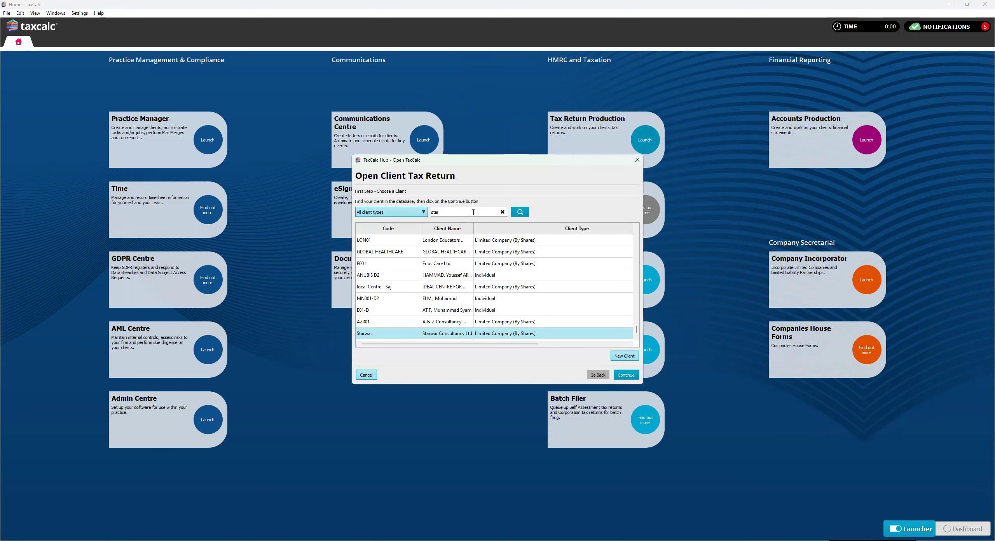
pyautogui.click(451, 263)
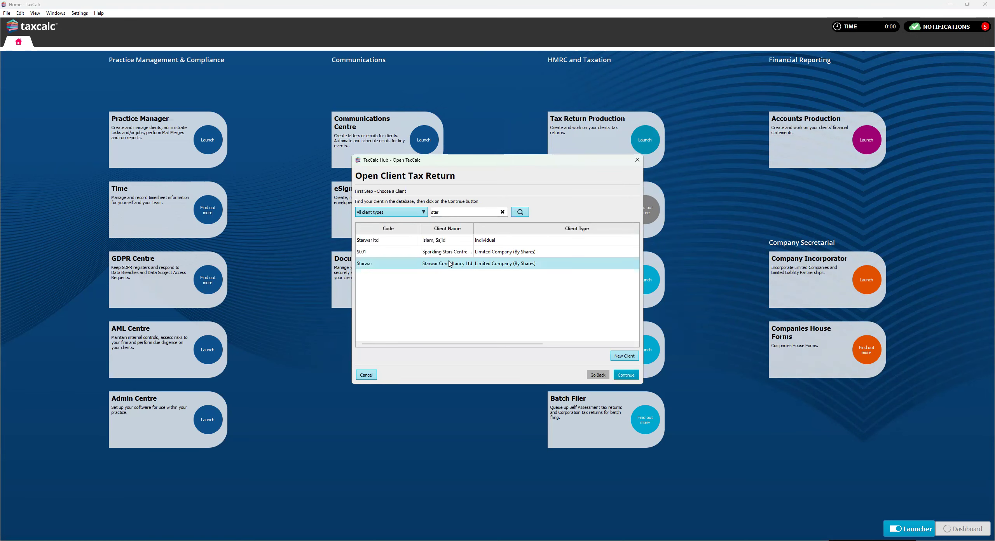
pyautogui.click(627, 375)
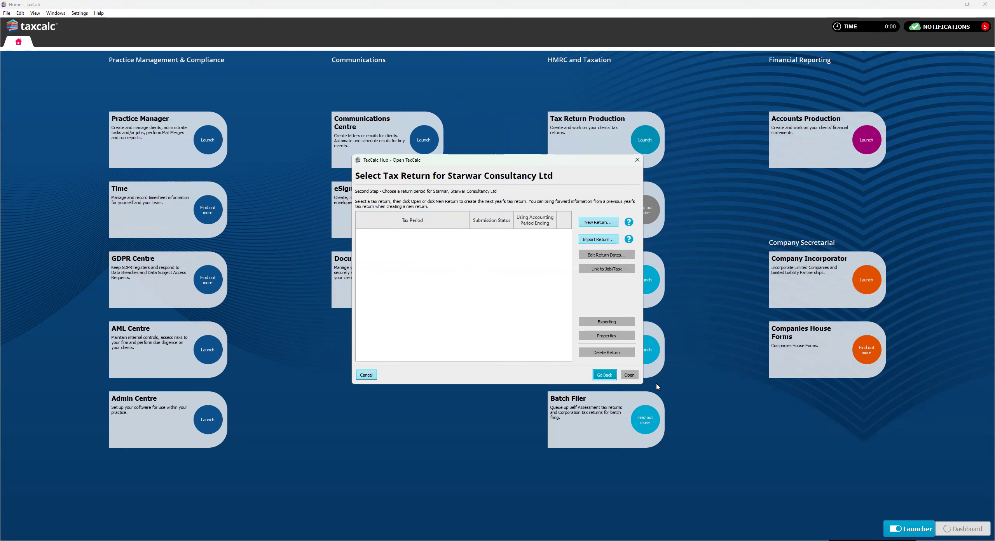
# - Create a new limited company tax return using the existing accounting period 01/04/2023 to 31/03/2024
pyautogui.click(593, 224)
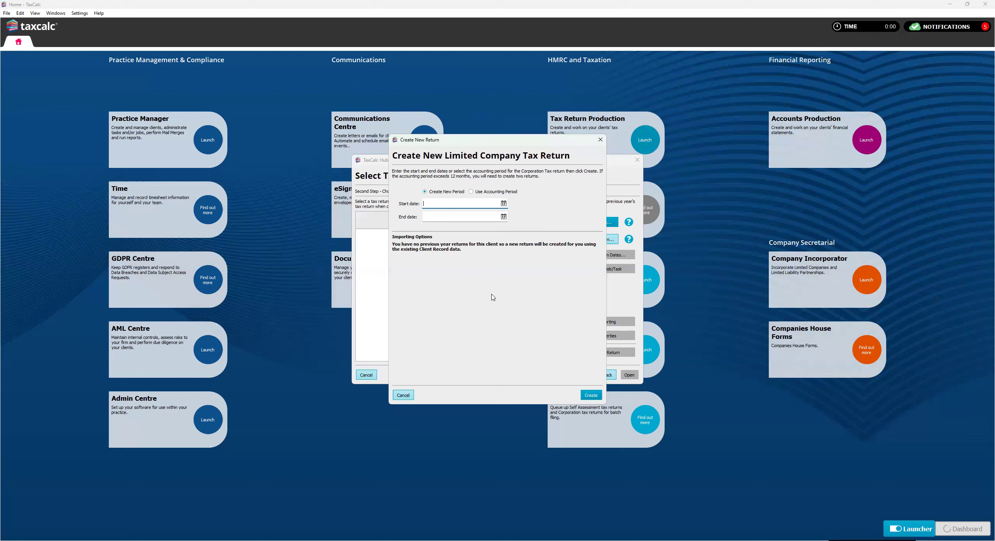
pyautogui.click(436, 207)
pyautogui.click(472, 192)
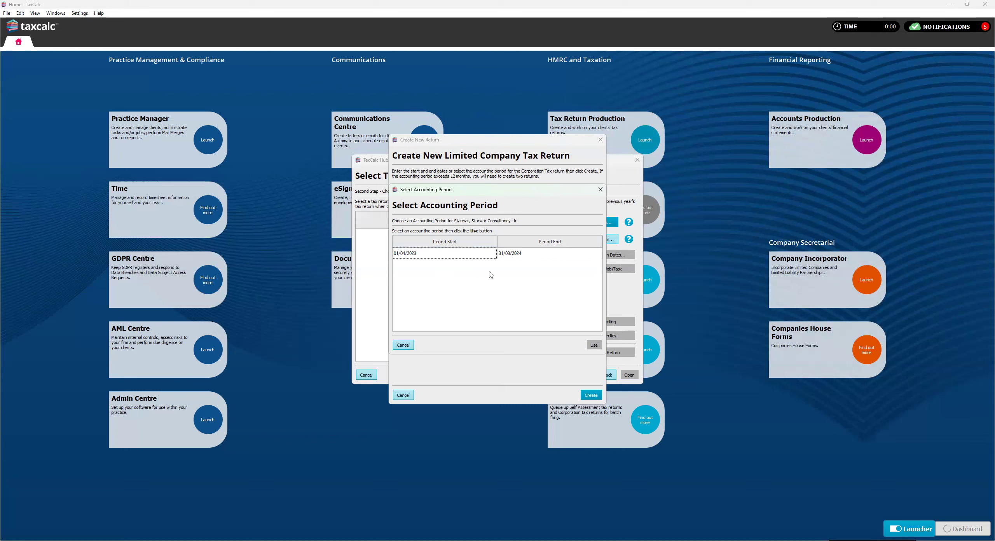
pyautogui.click(469, 256)
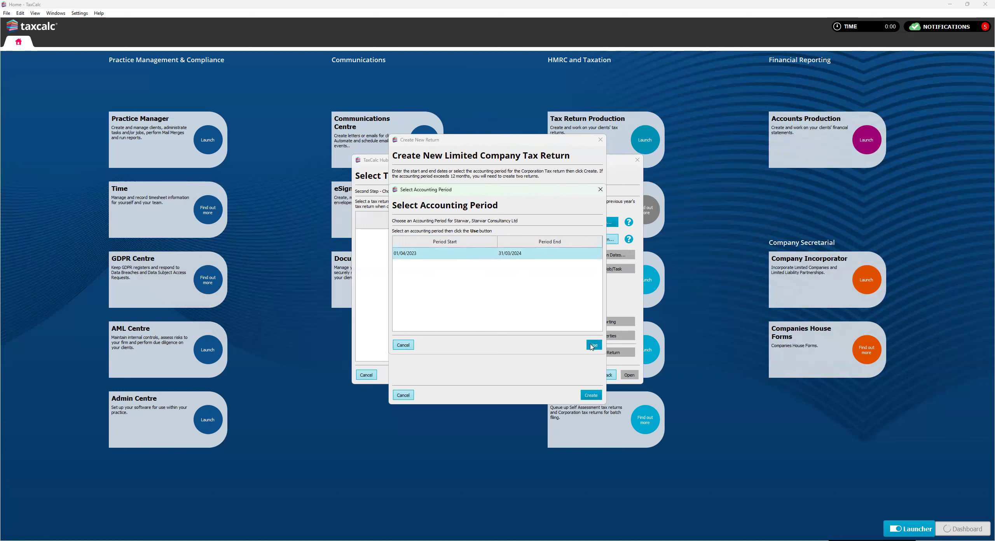
pyautogui.click(593, 345)
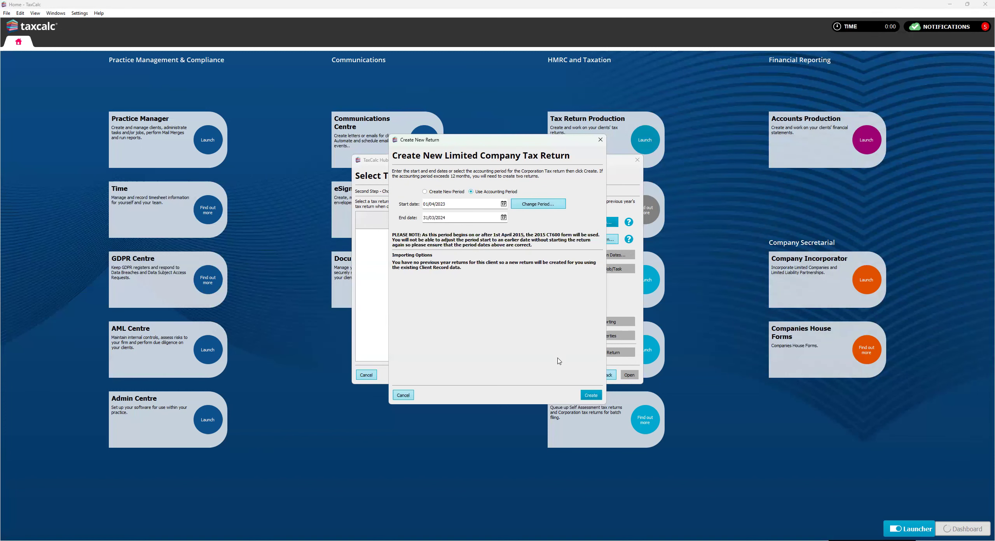
pyautogui.click(587, 396)
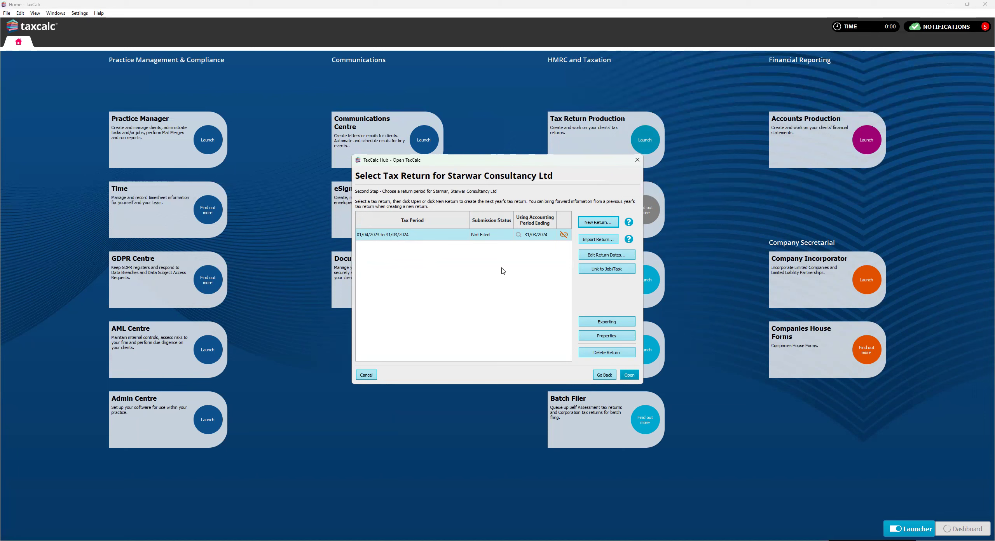
# - Open the new return, review the turnover, profit and charitable donations figures, and import the accounts data into the CT600 computation
pyautogui.click(629, 375)
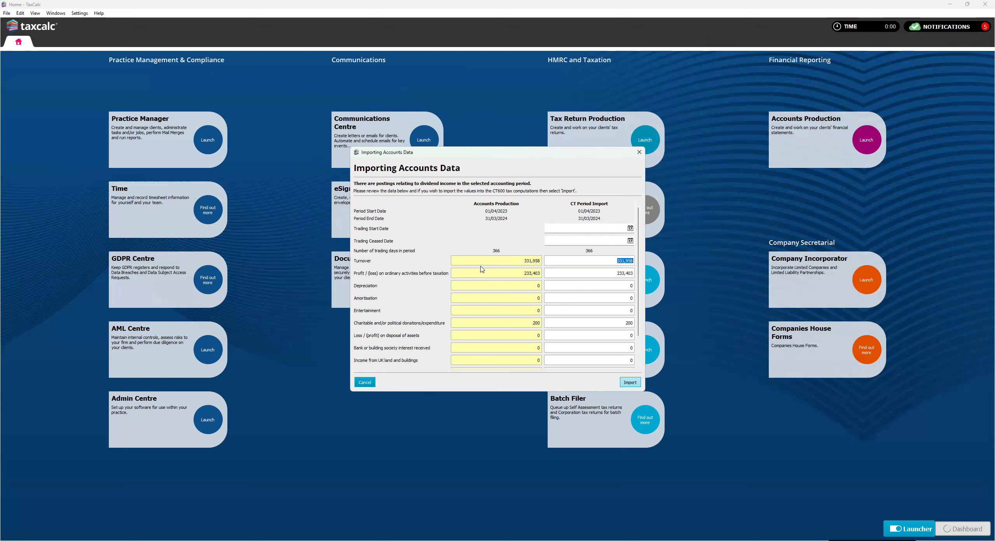
pyautogui.click(523, 262)
pyautogui.click(608, 263)
pyautogui.click(619, 272)
pyautogui.click(493, 288)
pyautogui.doubleClick(619, 322)
pyautogui.scroll(-3, 630, 304)
pyautogui.scroll(3, 603, 315)
pyautogui.click(633, 383)
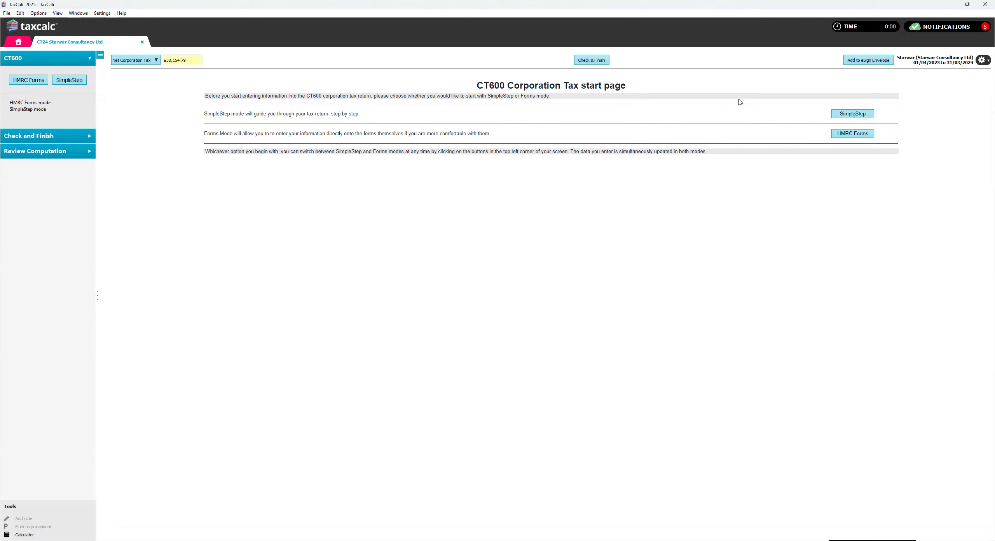
# - Run the check on the CT600 return and try to file it online
pyautogui.click(596, 61)
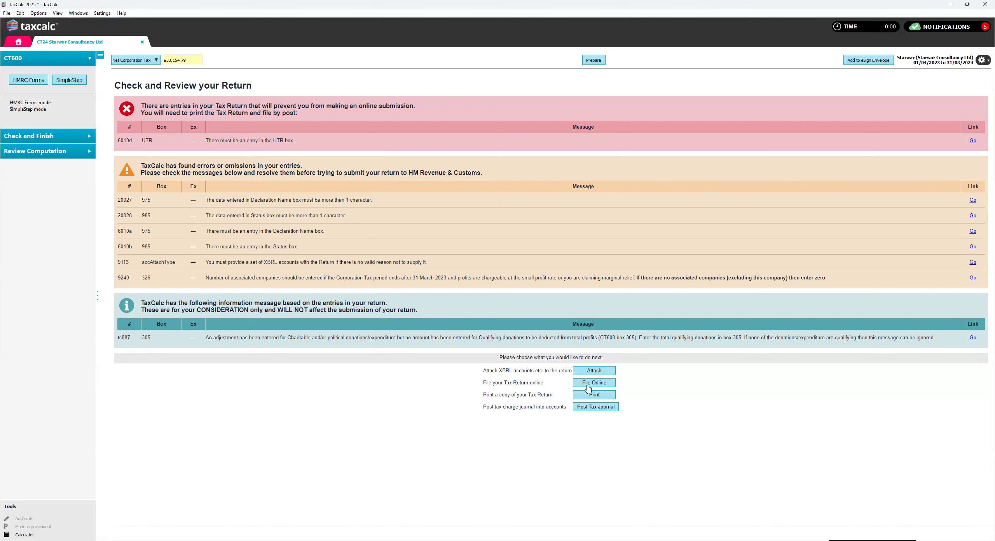
pyautogui.click(584, 385)
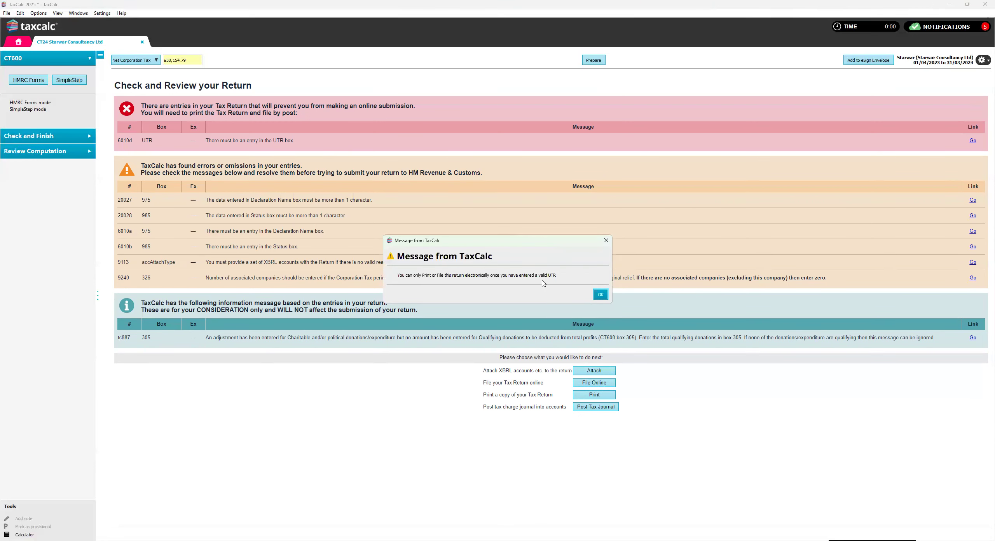
pyautogui.click(599, 296)
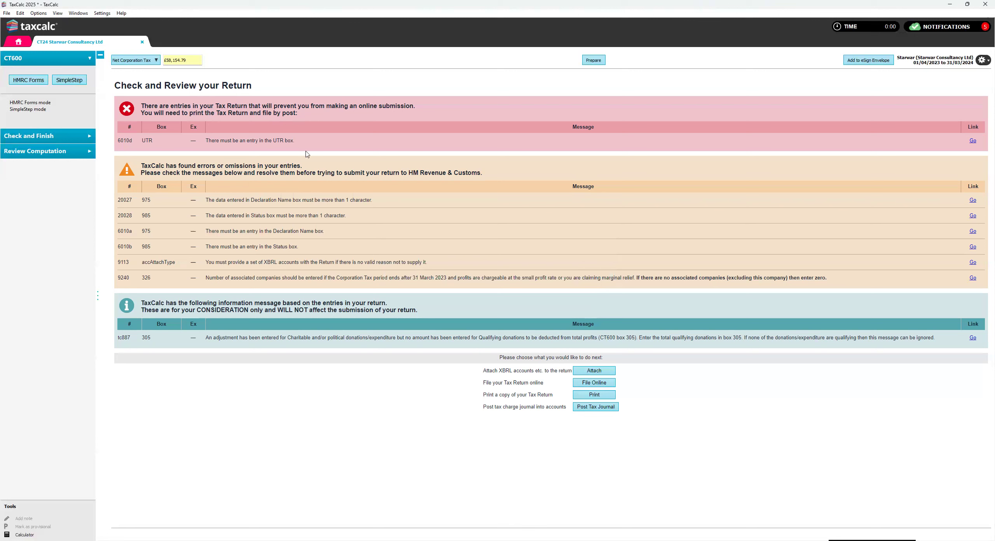
# - Switch the CT600 to SimpleStep mode and enter the company's tax reference (UTR) in About the Company
pyautogui.click(70, 83)
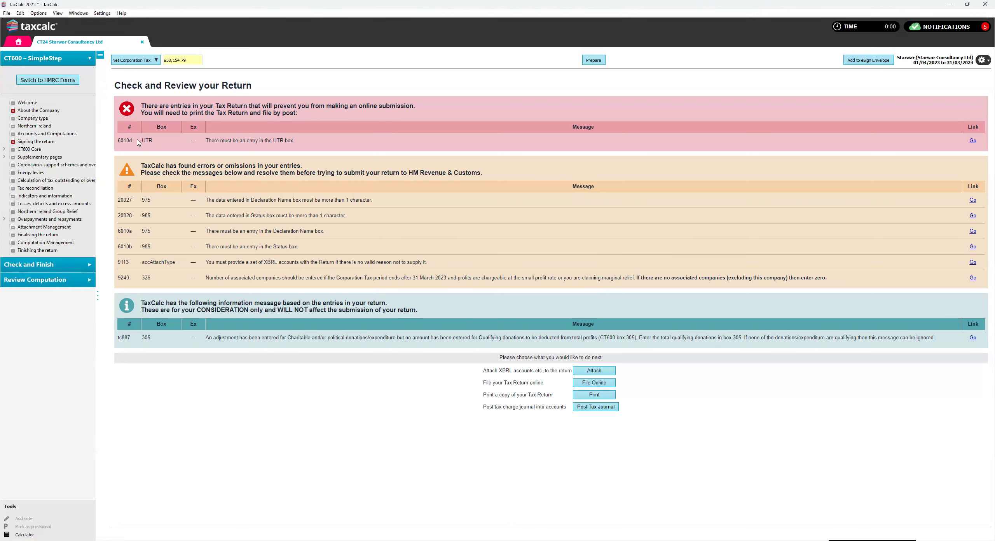
pyautogui.click(38, 110)
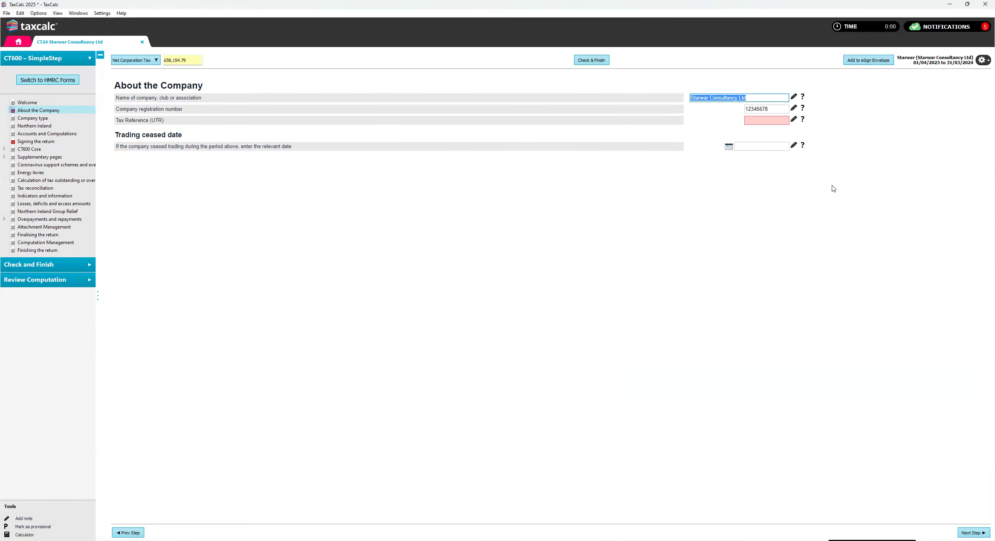
pyautogui.click(766, 120)
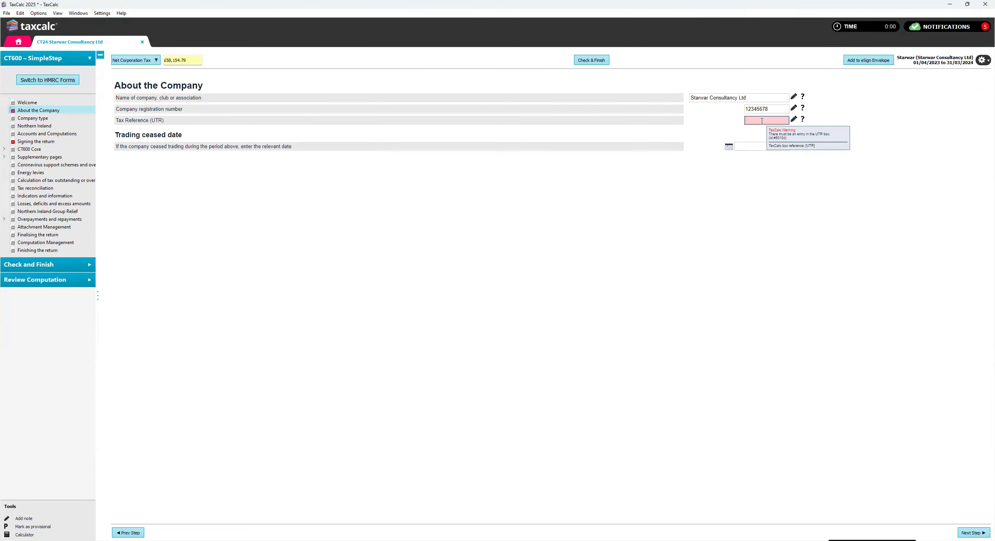
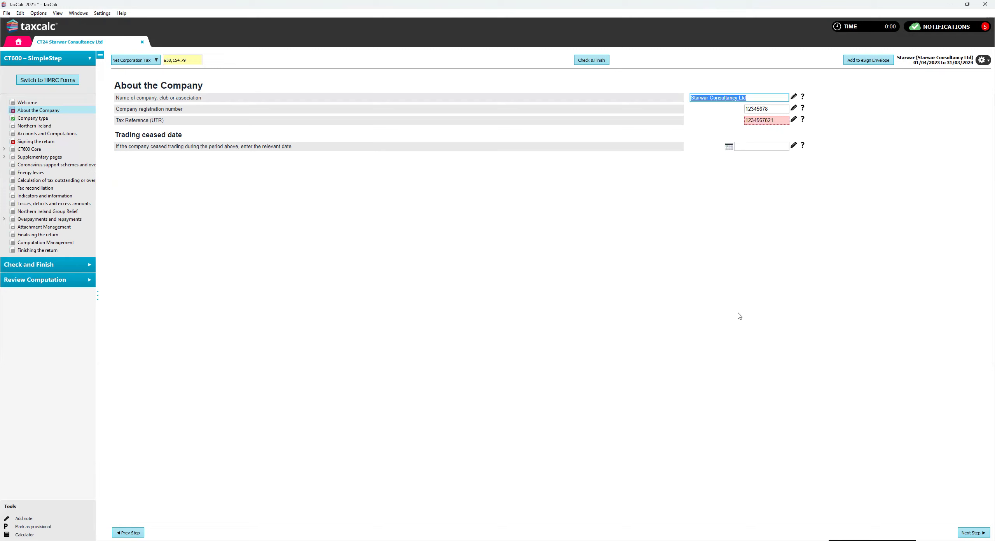
# - Set the type of company to "0 - None of the above company types apply" and continue past Northern Ireland to Accounts and Computations
pyautogui.click(978, 532)
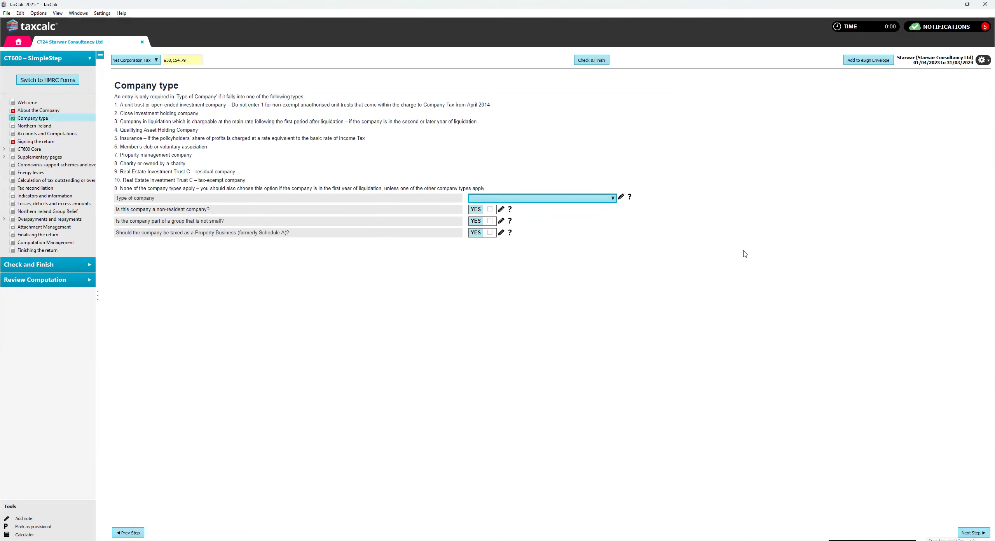
pyautogui.click(589, 199)
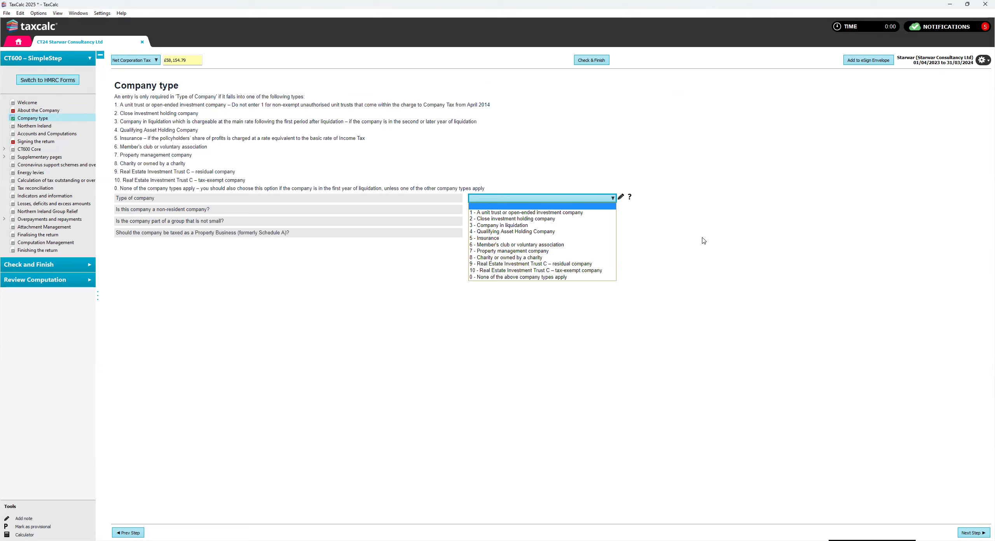
pyautogui.click(534, 277)
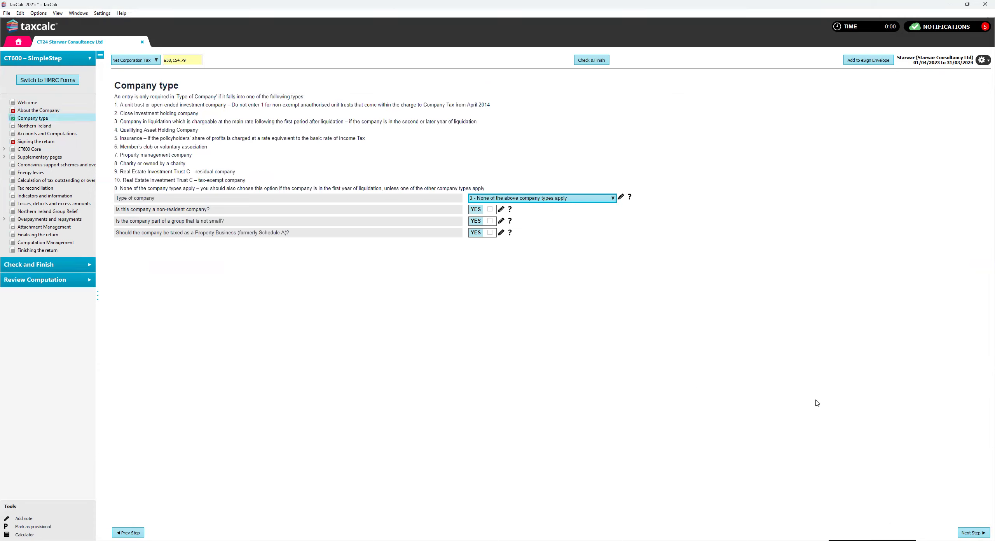
pyautogui.click(971, 532)
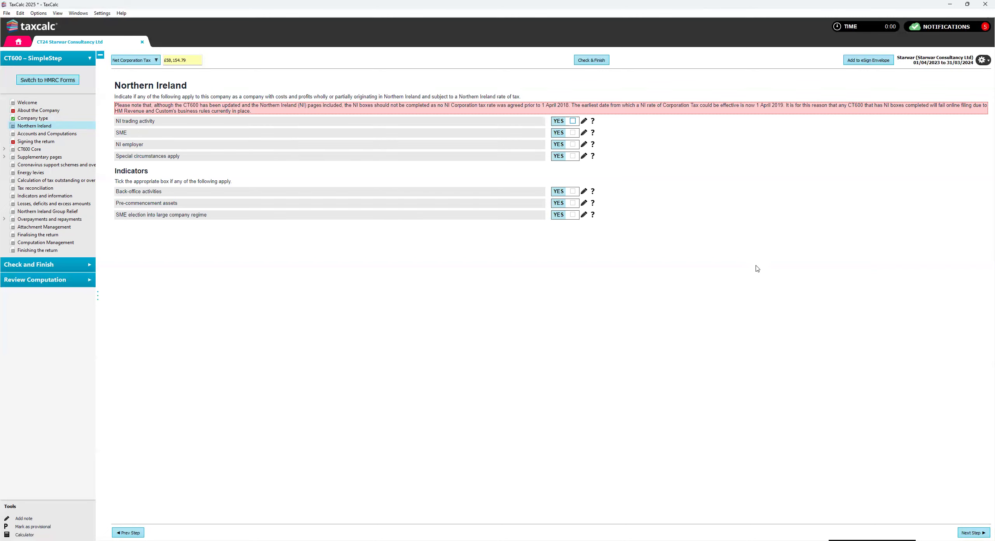
pyautogui.click(968, 532)
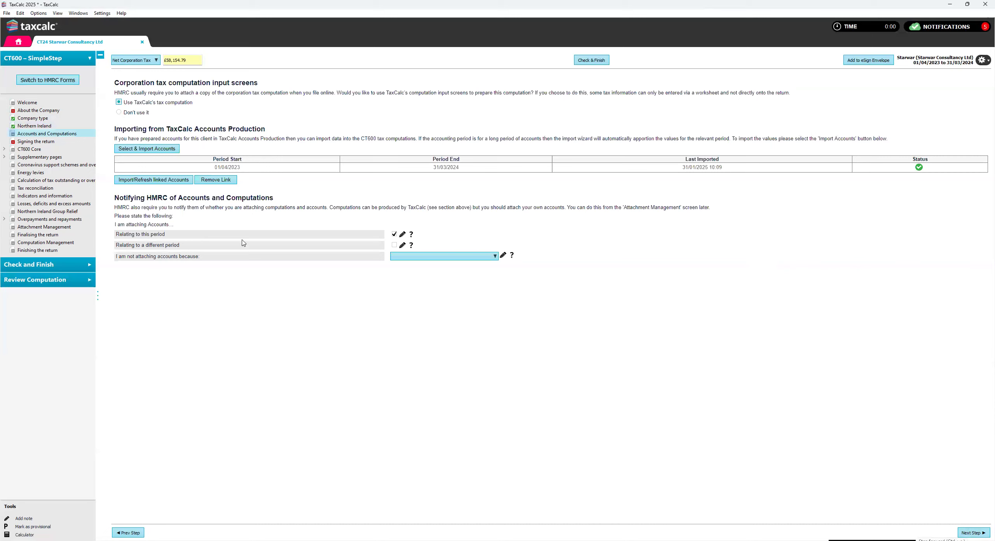
# - Import the accounts for the period 01/04/2023 to 31/03/2024 into the CT600 computation again and continue to Signing the return
pyautogui.click(151, 151)
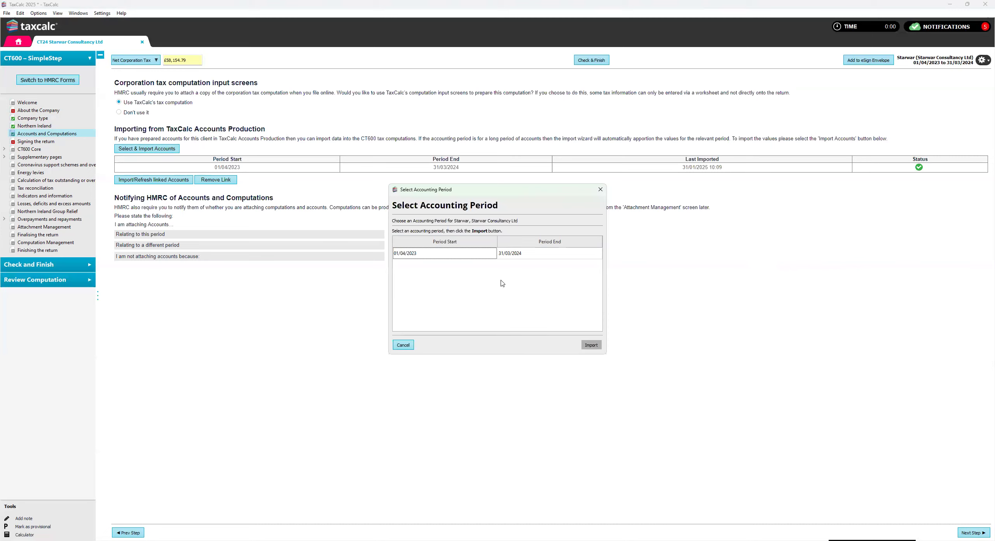
pyautogui.click(467, 257)
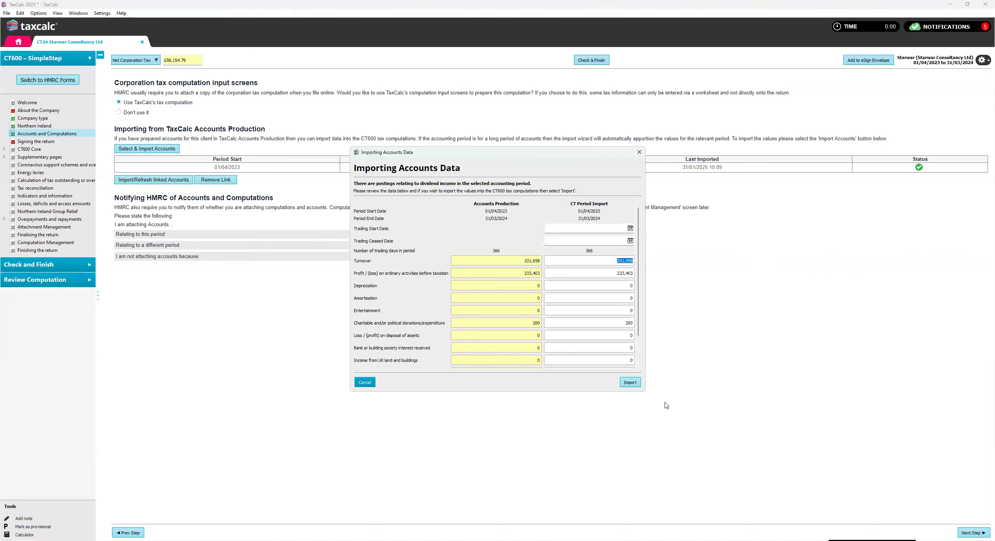
pyautogui.click(627, 382)
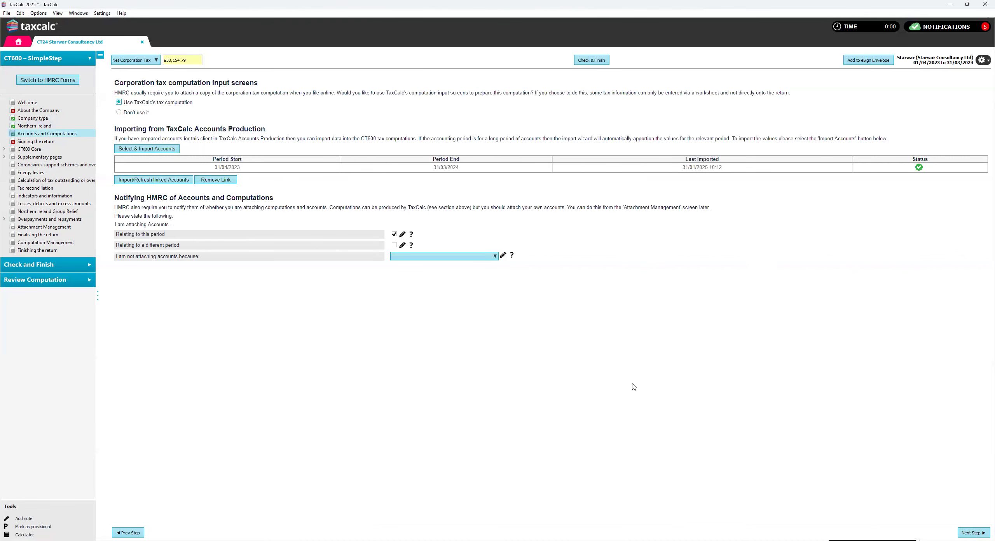
pyautogui.click(961, 531)
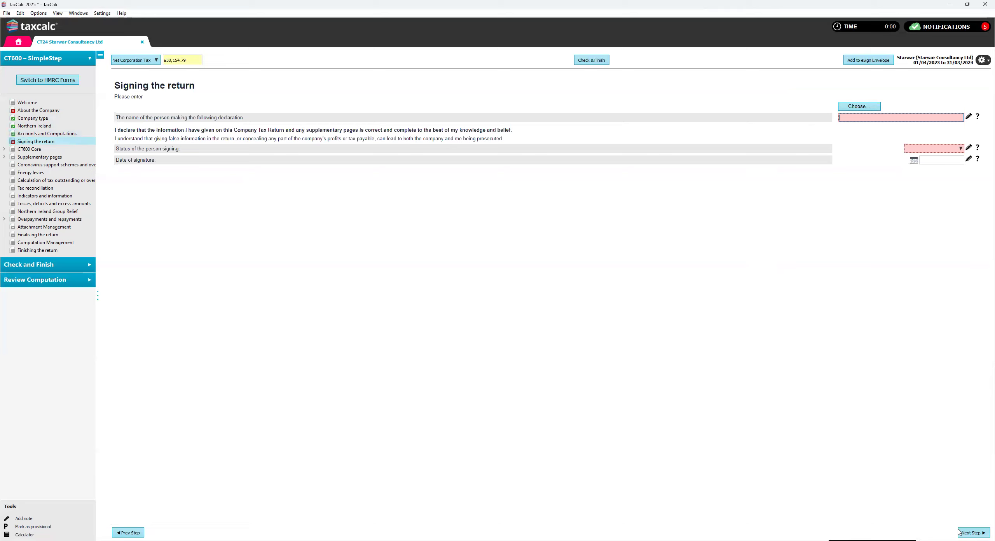
# - Choose the company officer authorising the return, set the signature date to 31/01/2025 and continue to CT600 Core
pyautogui.click(869, 107)
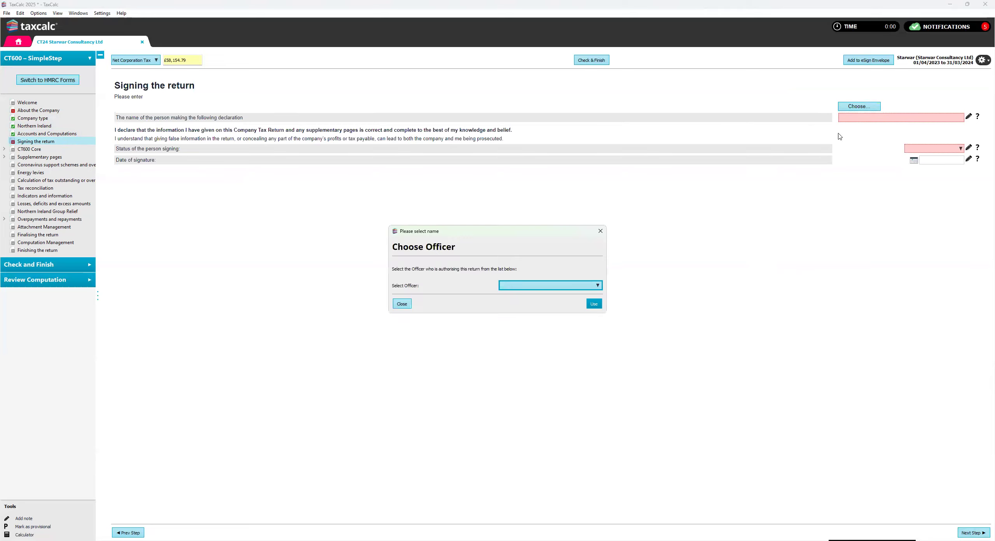
pyautogui.click(533, 310)
pyautogui.click(596, 306)
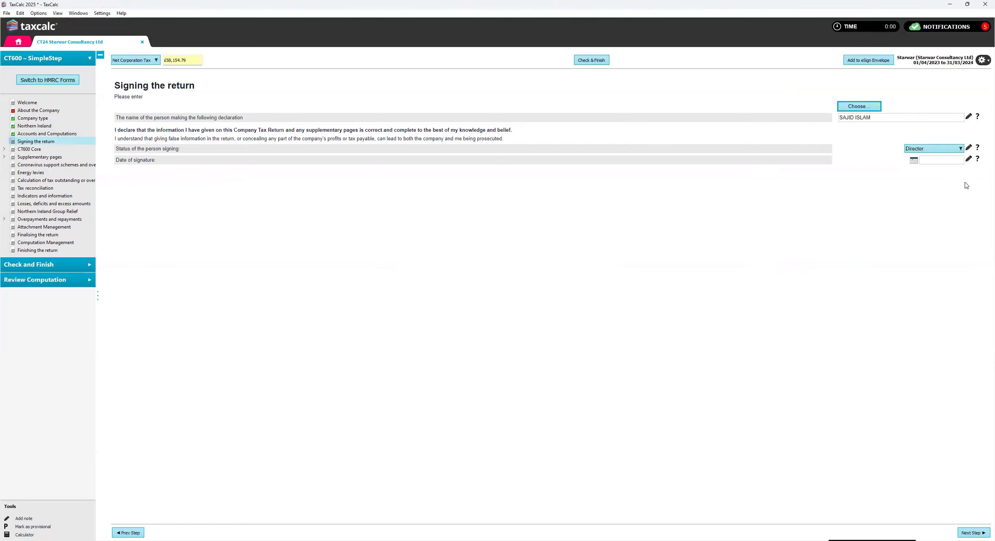
pyautogui.click(915, 161)
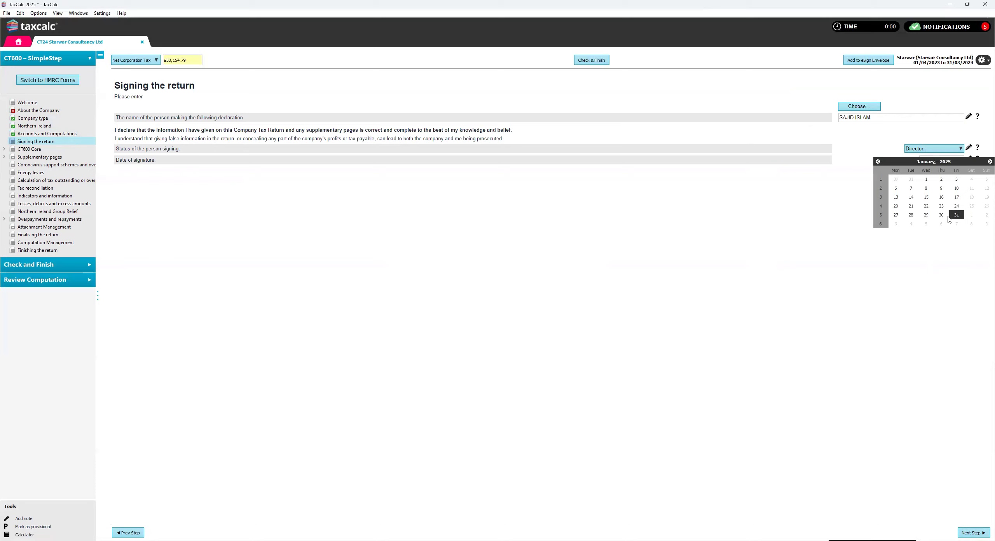
pyautogui.click(956, 215)
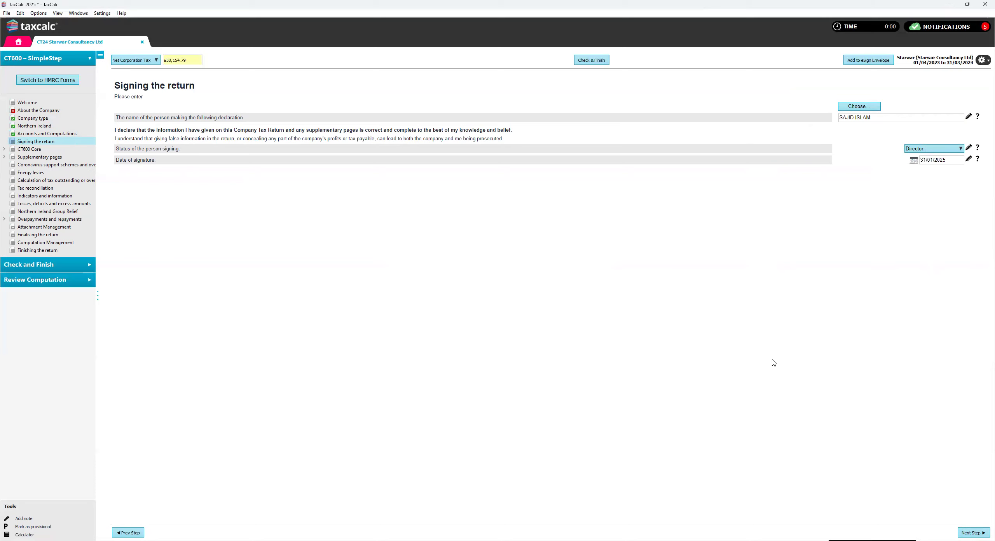
pyautogui.click(974, 532)
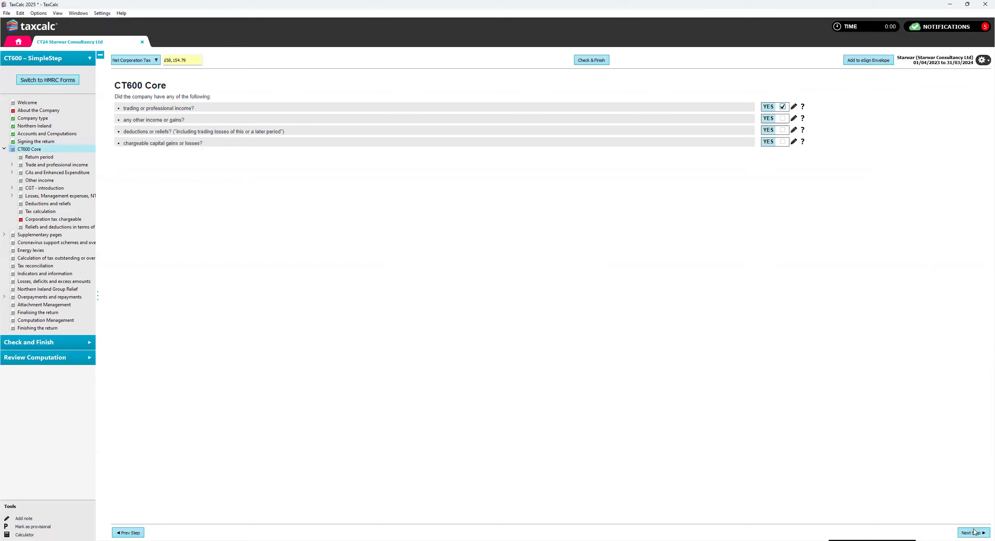
# - Continue through the CT600 Core pages to the Carried Forward Losses Summary and review the pre and post 1 April 2017 losses available
pyautogui.click(974, 532)
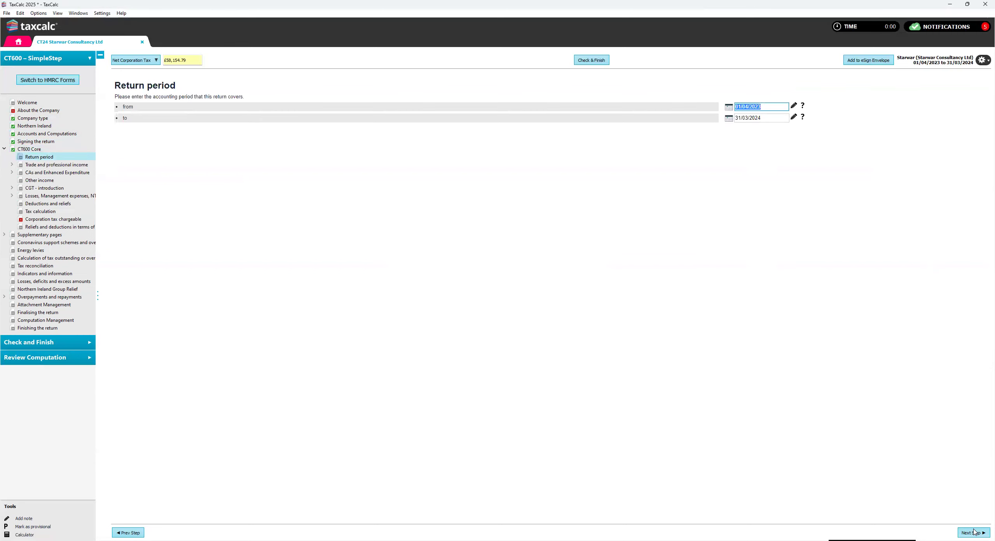
pyautogui.click(974, 532)
pyautogui.click(975, 532)
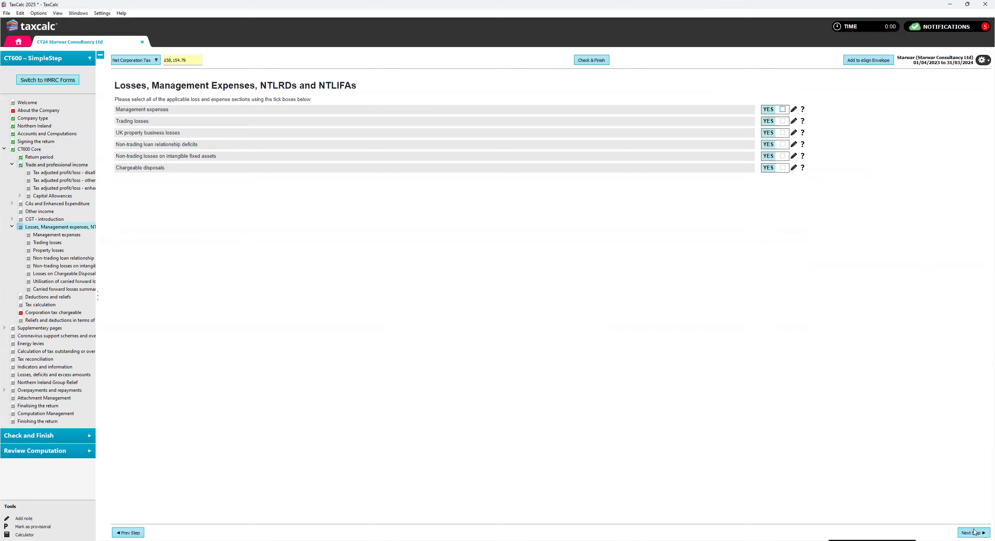
pyautogui.click(974, 532)
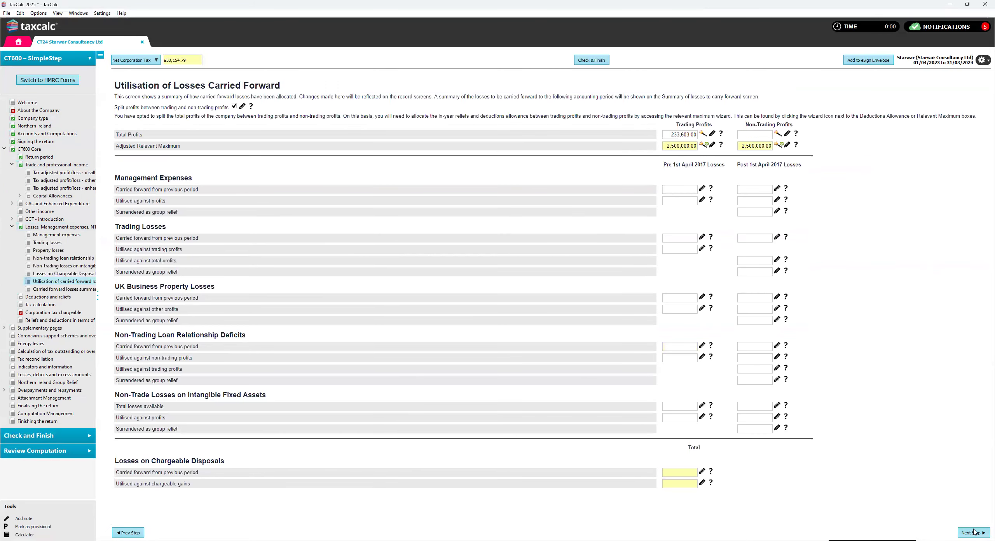
pyautogui.click(130, 532)
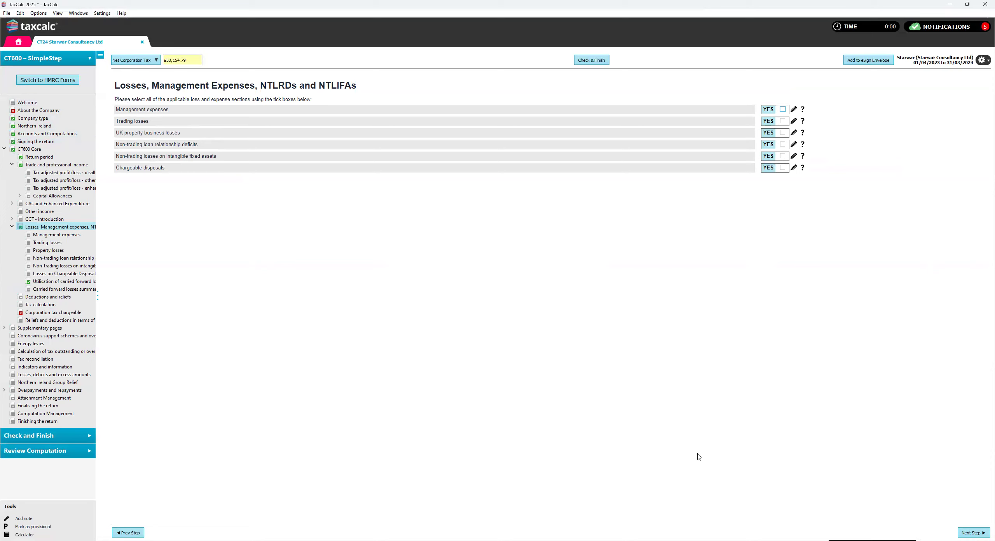
pyautogui.click(973, 532)
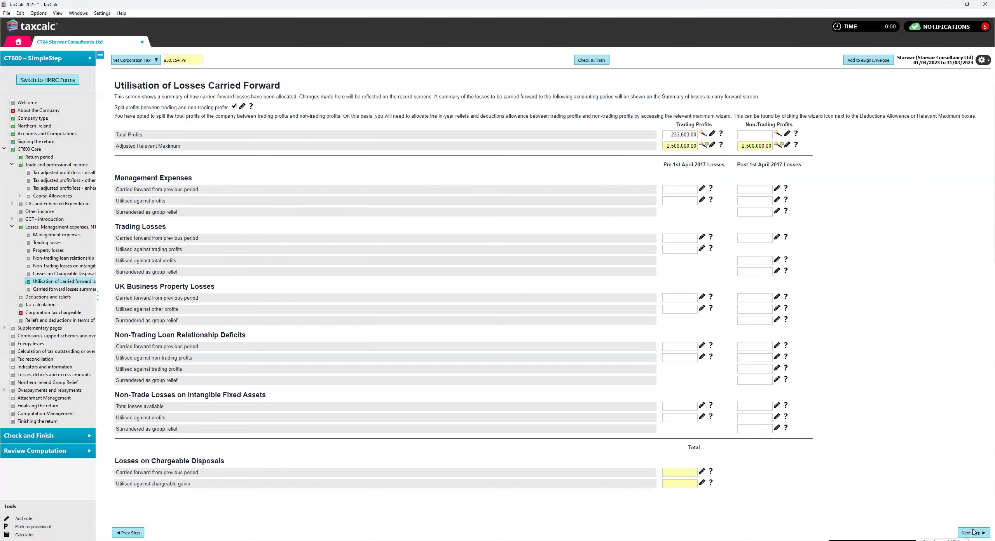
pyautogui.click(973, 532)
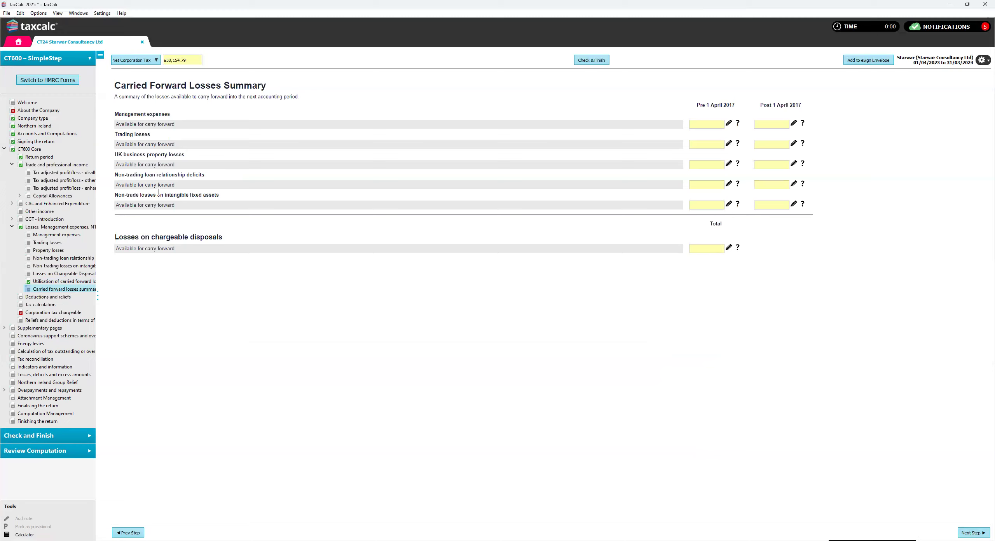
pyautogui.moveTo(118, 183); pyautogui.dragTo(164, 185)
pyautogui.moveTo(118, 144); pyautogui.dragTo(167, 145)
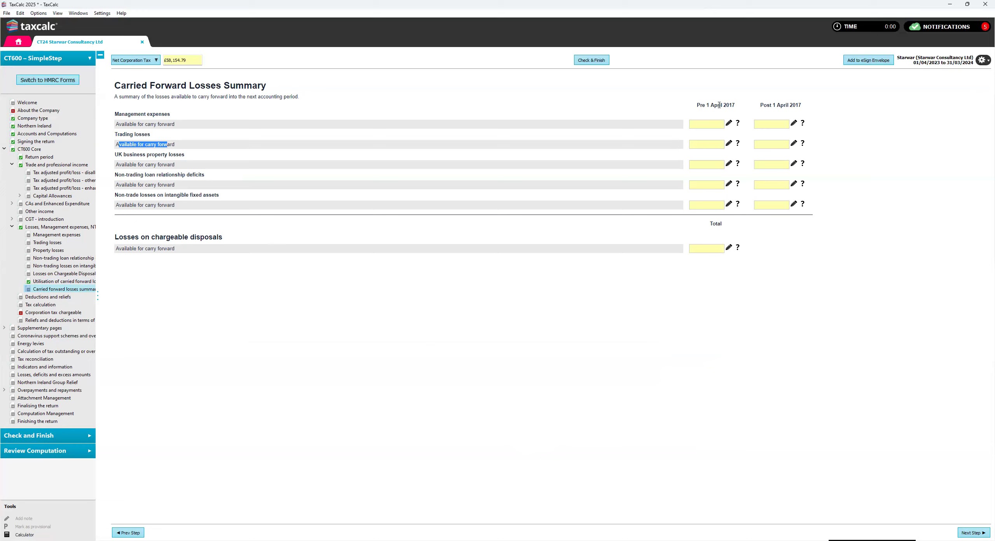
pyautogui.moveTo(765, 104); pyautogui.dragTo(795, 103)
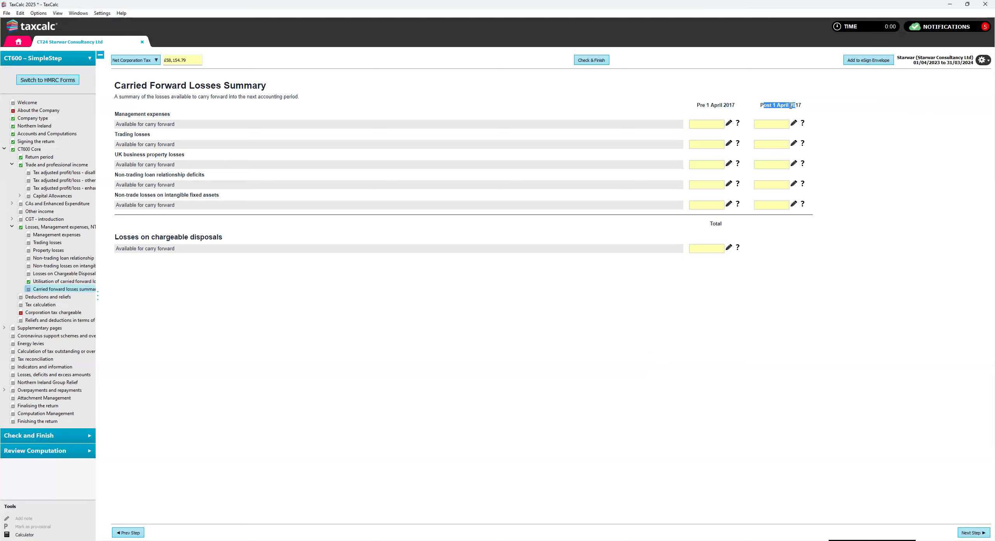
# - Continue past capital allowances, chargeable gains and Tax calculation to Reliefs and deductions in terms of tax, entering nothing
pyautogui.click(976, 532)
pyautogui.click(973, 532)
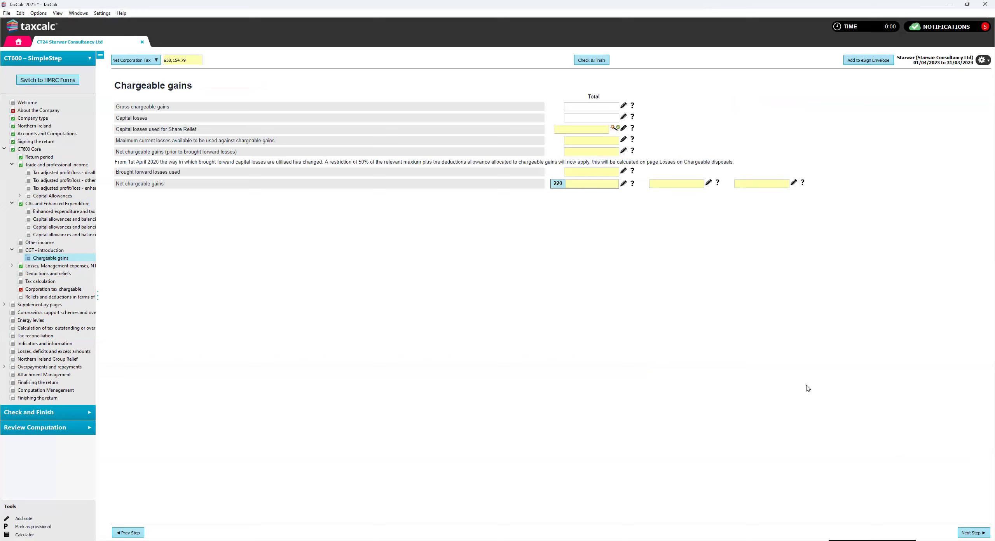
pyautogui.click(967, 532)
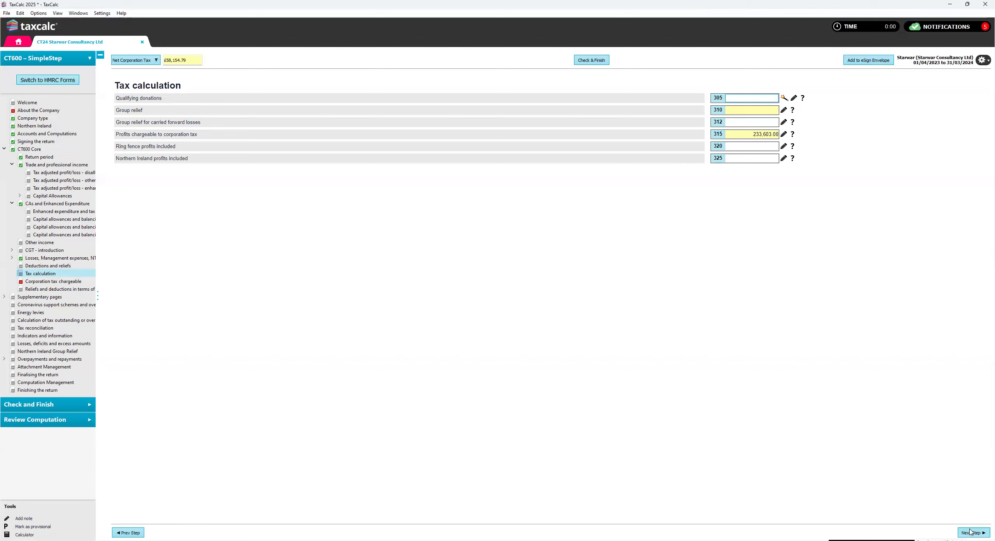
pyautogui.click(970, 531)
pyautogui.click(971, 532)
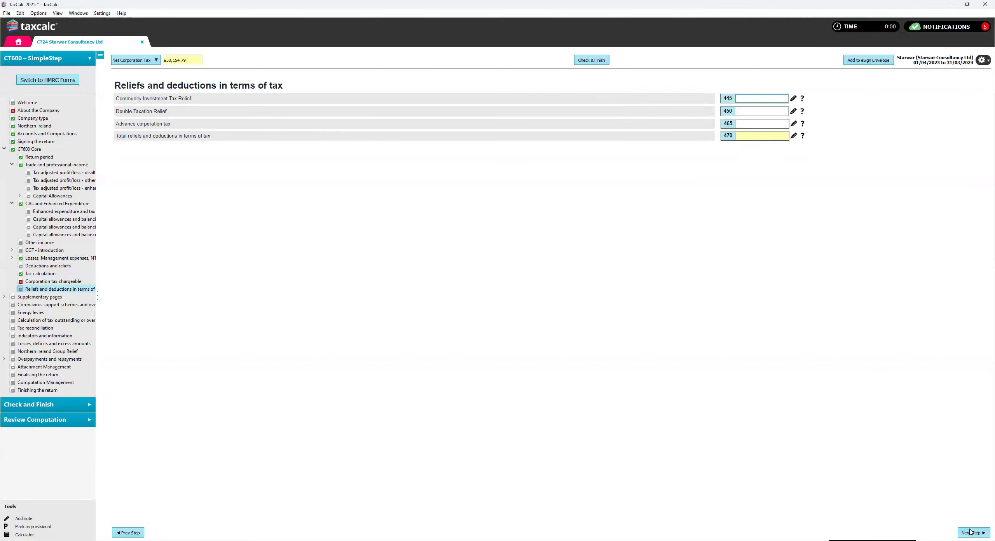
# - Continue past Supplementary pages, Energy levies, Tax reconciliation and Losses, deficits and excess amounts to Northern Ireland Group Relief, entering nothing
pyautogui.click(971, 531)
pyautogui.click(970, 531)
pyautogui.click(970, 532)
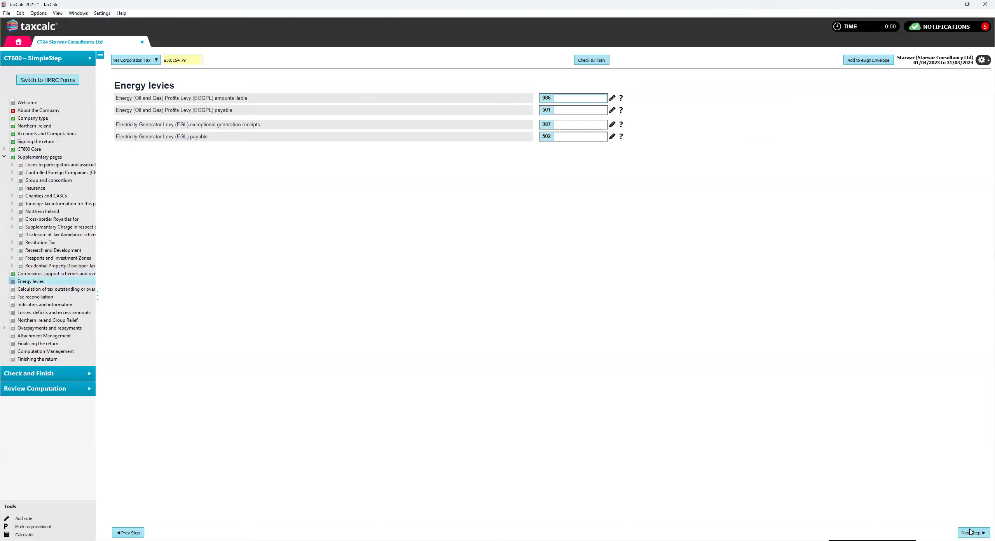
pyautogui.click(971, 532)
pyautogui.click(970, 532)
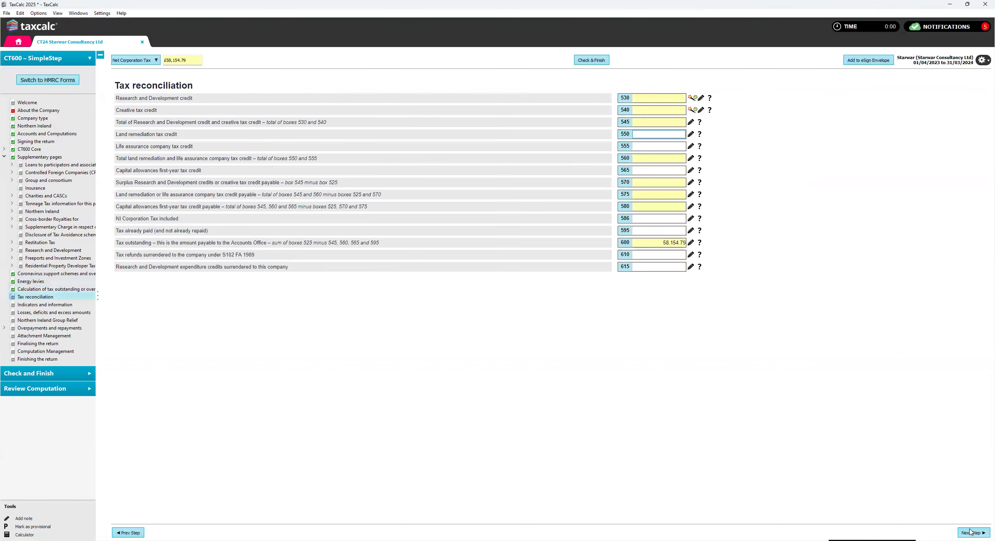
pyautogui.click(971, 531)
pyautogui.click(970, 532)
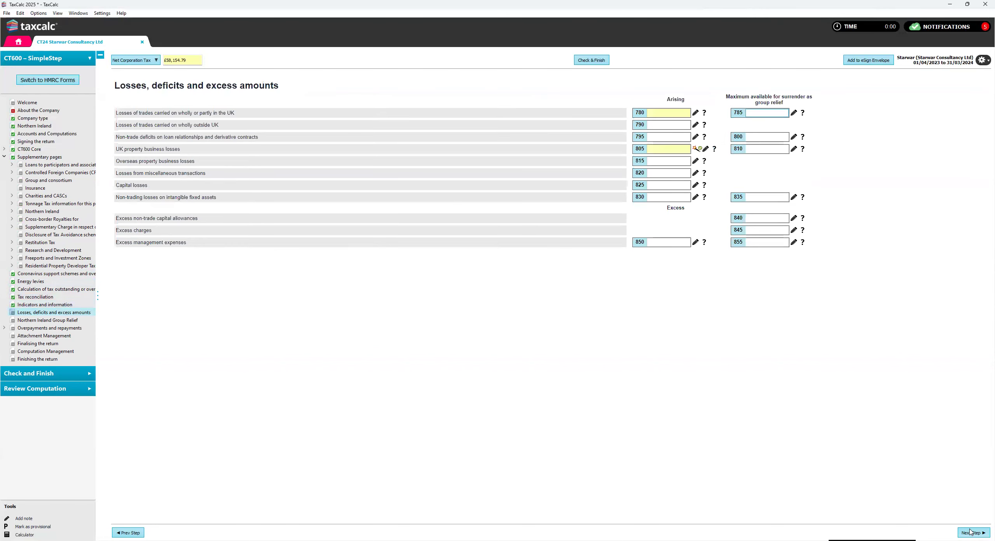
pyautogui.click(971, 532)
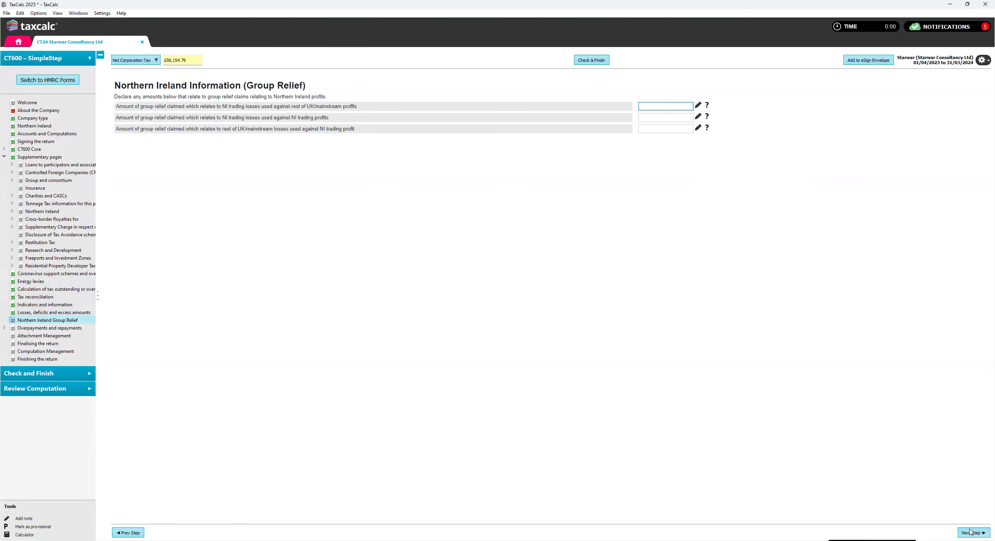
# - Continue past the repayments, bank details, attachment and Finalising the return pages to Computation Management, entering nothing
pyautogui.click(970, 531)
pyautogui.click(970, 532)
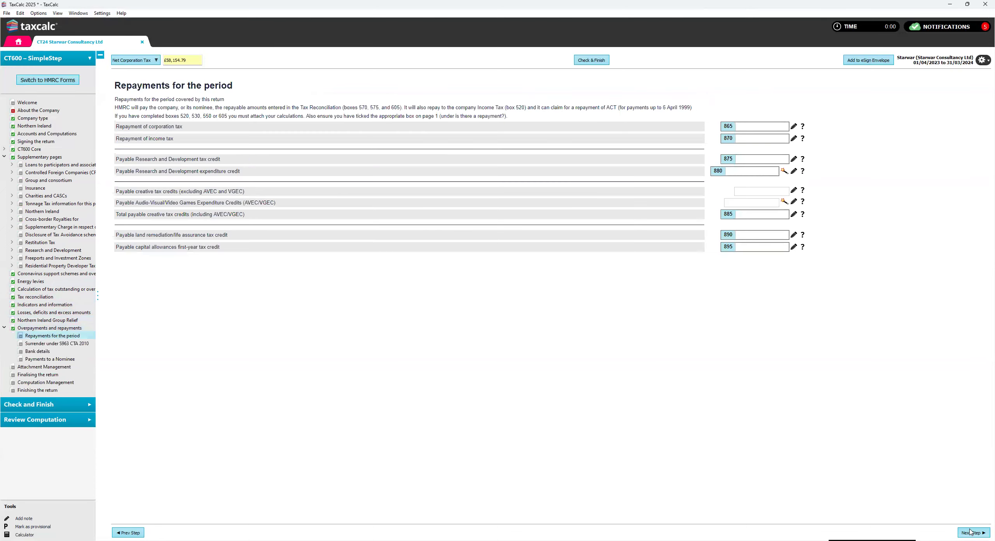
pyautogui.click(970, 531)
pyautogui.click(970, 531)
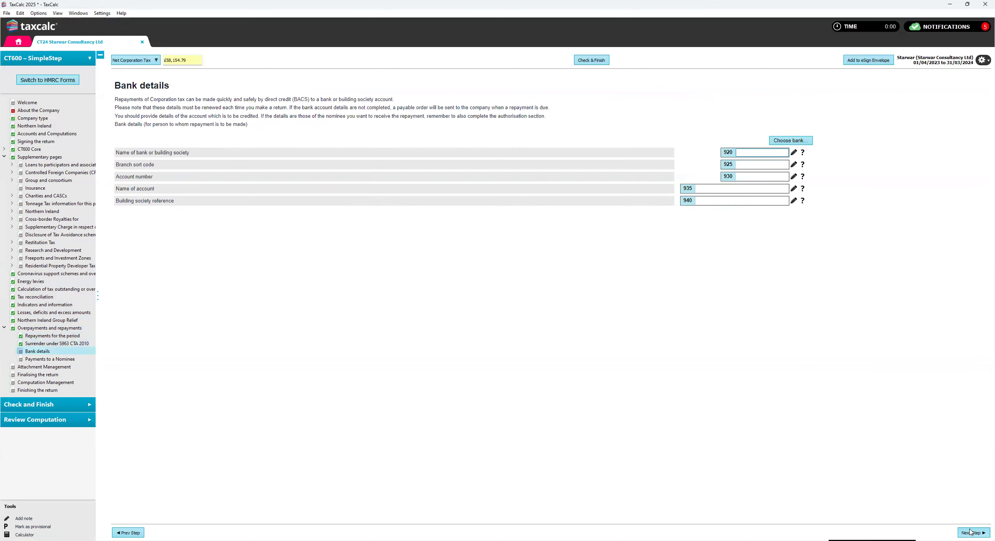
pyautogui.click(971, 531)
pyautogui.click(971, 532)
pyautogui.click(970, 532)
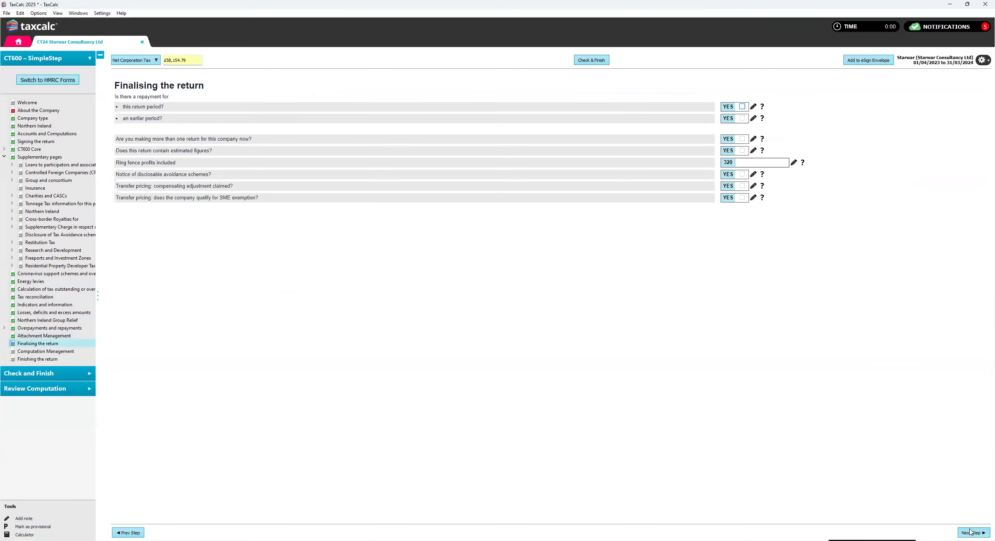
pyautogui.click(970, 532)
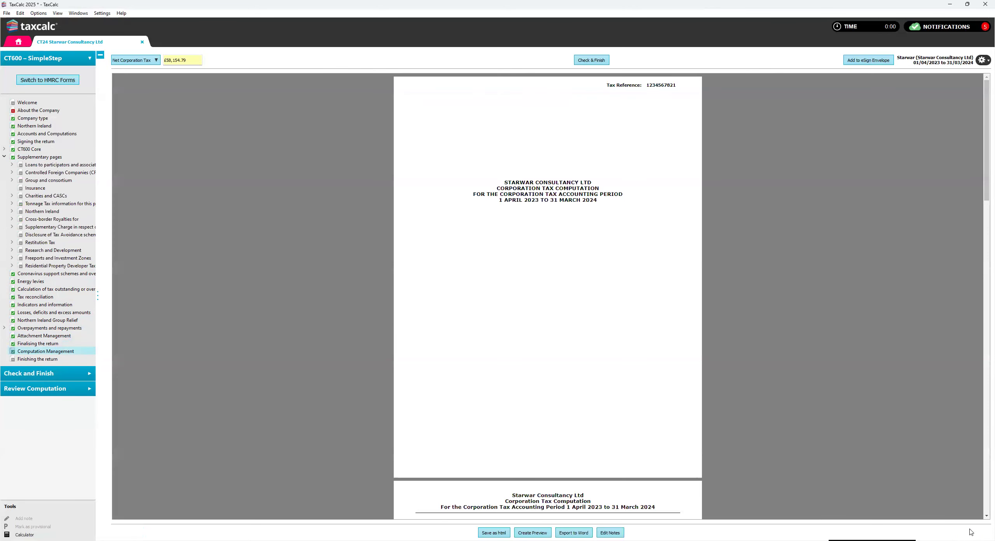
# - Look through the corporation tax computation from the cover page's accounting period and the contents list to the adjusted profit page
pyautogui.moveTo(667, 376)
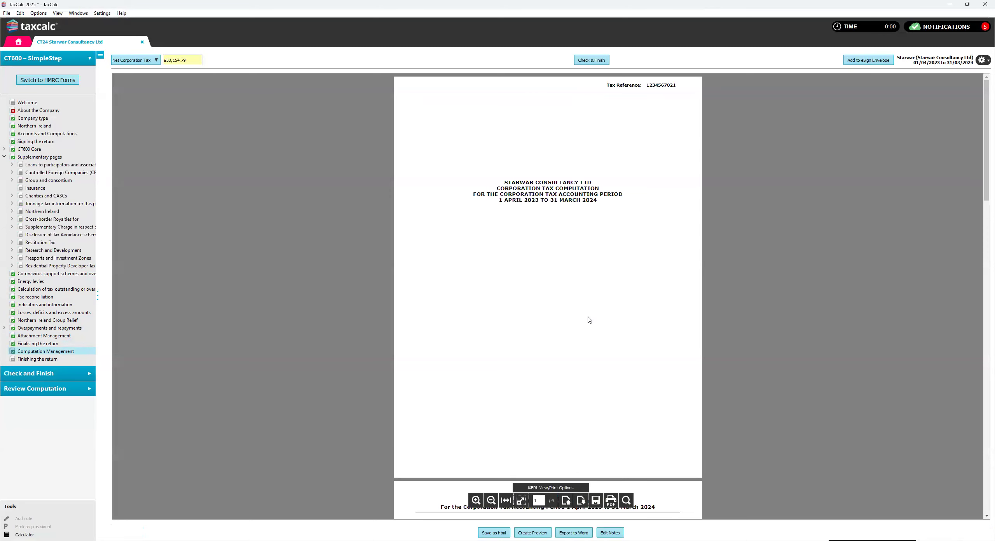
pyautogui.scroll(-1, 635, 266)
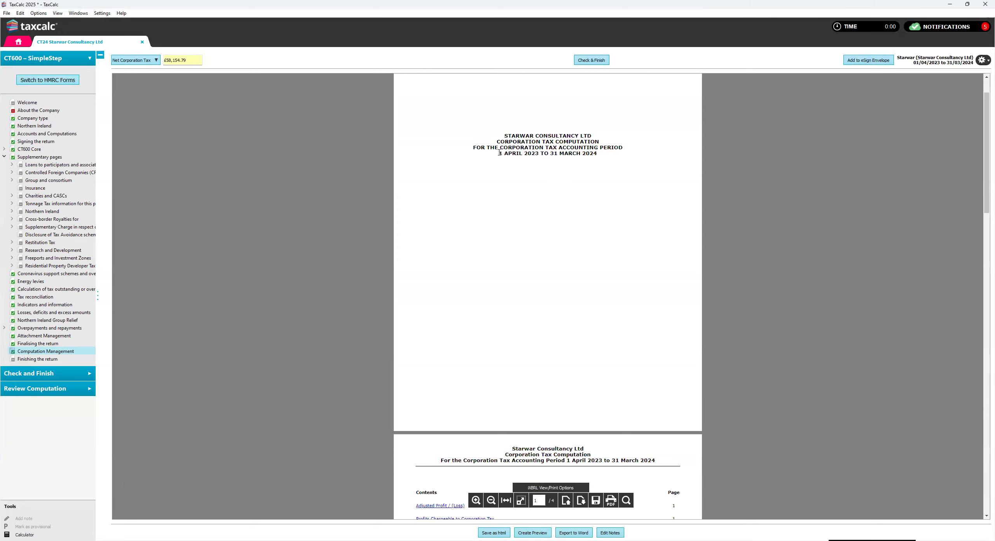
pyautogui.moveTo(499, 153); pyautogui.dragTo(587, 156)
pyautogui.scroll(-5, 533, 241)
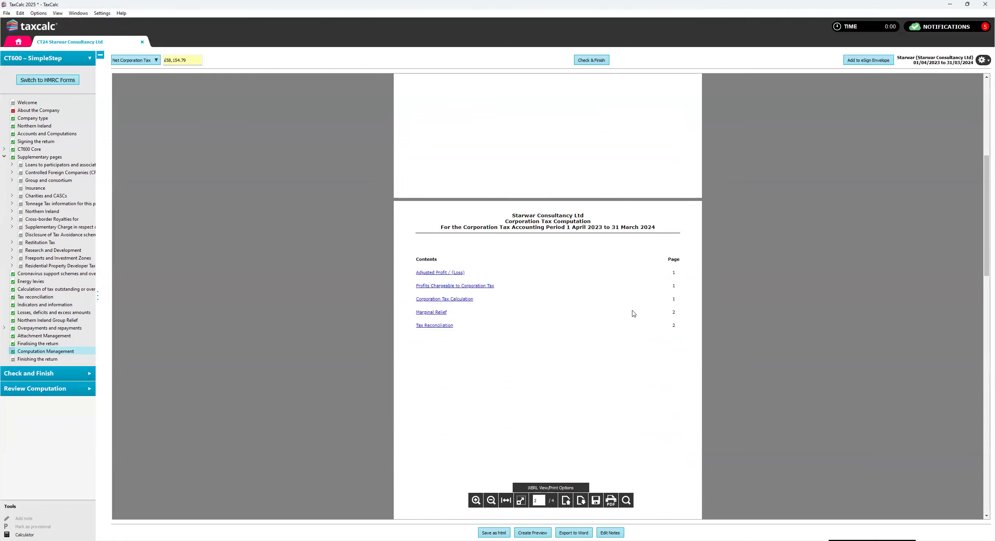
pyautogui.scroll(-3, 633, 316)
pyautogui.scroll(-8, 633, 315)
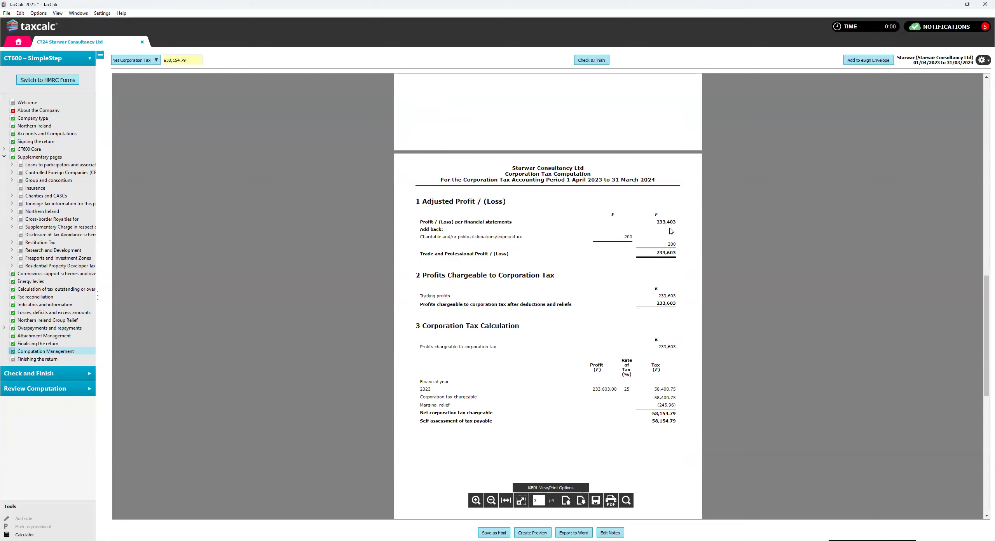
# - Examine the computation's profit per financial statements, charitable donations add-back, adjusted trade profit and trading profits chargeable to corporation tax
pyautogui.moveTo(656, 223); pyautogui.dragTo(673, 223)
pyautogui.click(602, 255)
pyautogui.moveTo(624, 237); pyautogui.dragTo(665, 253)
pyautogui.click(654, 268)
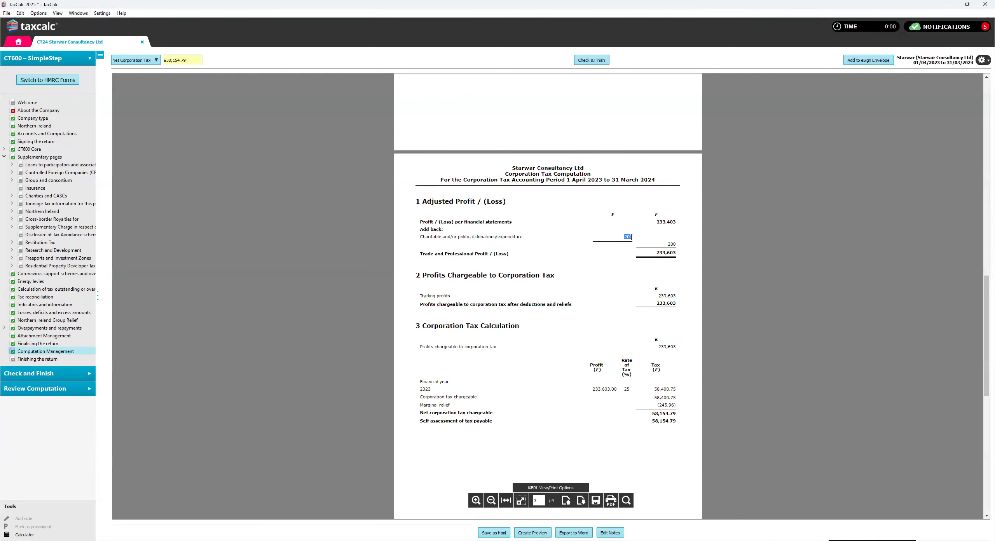
pyautogui.moveTo(656, 253); pyautogui.dragTo(674, 253)
pyautogui.click(602, 284)
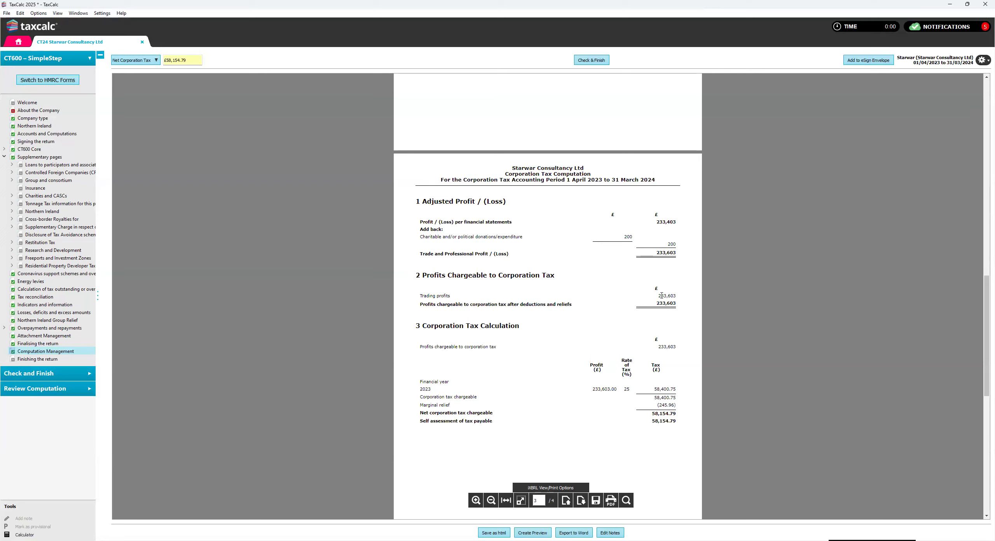
pyautogui.moveTo(656, 253); pyautogui.dragTo(671, 253)
pyautogui.moveTo(661, 296); pyautogui.dragTo(675, 298)
pyautogui.scroll(-2, 639, 307)
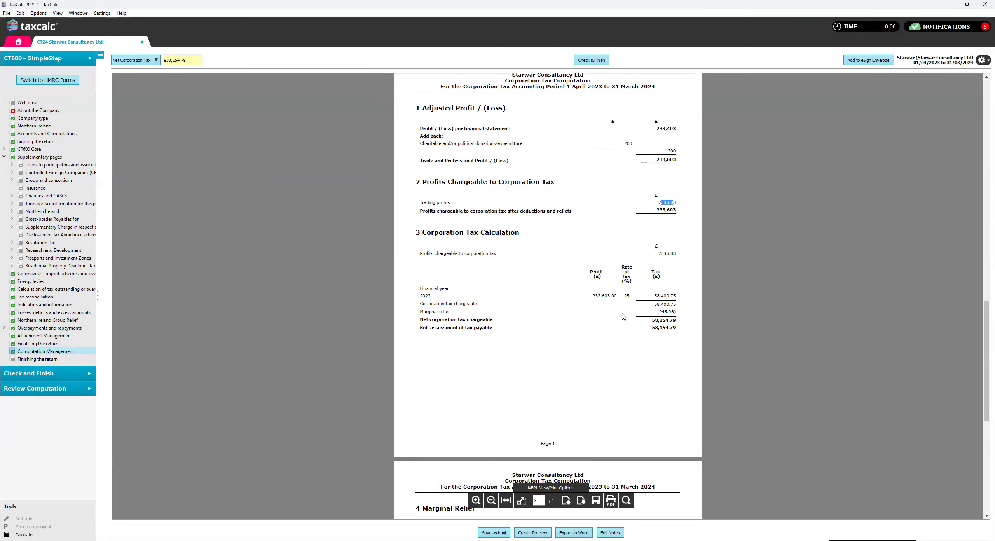
# - Examine the corporation tax calculation's profits chargeable, tax rate and marginal relief deduction for financial year 2023
pyautogui.doubleClick(662, 253)
pyautogui.moveTo(421, 311); pyautogui.dragTo(451, 313)
pyautogui.moveTo(655, 312); pyautogui.dragTo(675, 312)
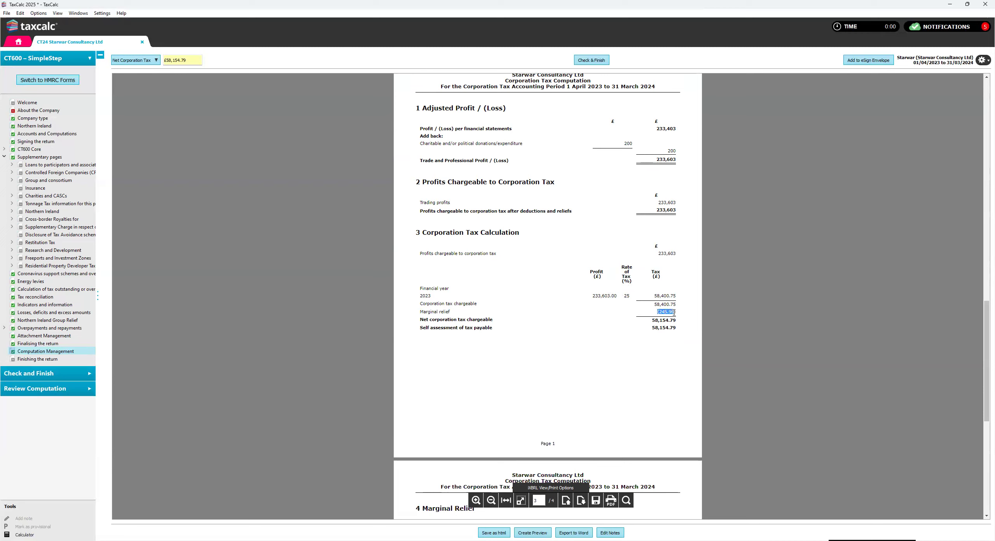
pyautogui.click(580, 351)
pyautogui.moveTo(624, 298); pyautogui.dragTo(630, 297)
pyautogui.click(625, 305)
pyautogui.moveTo(657, 313); pyautogui.dragTo(676, 313)
pyautogui.click(677, 314)
# - Examine the Marginal Relief section's lower and upper limits, taxable profits, relief formula and resulting relief amount
pyautogui.scroll(-5, 572, 345)
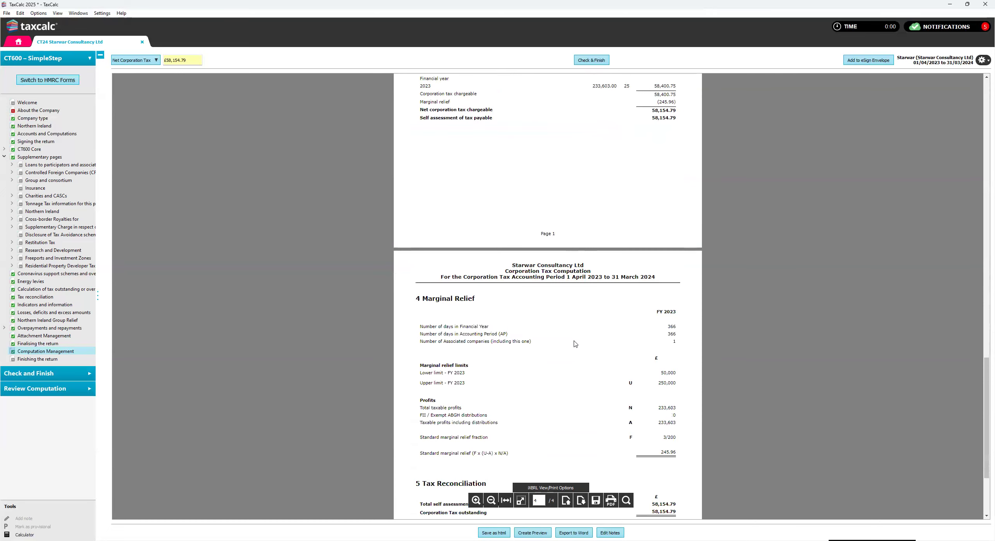
pyautogui.scroll(-2, 575, 343)
pyautogui.scroll(-1, 574, 344)
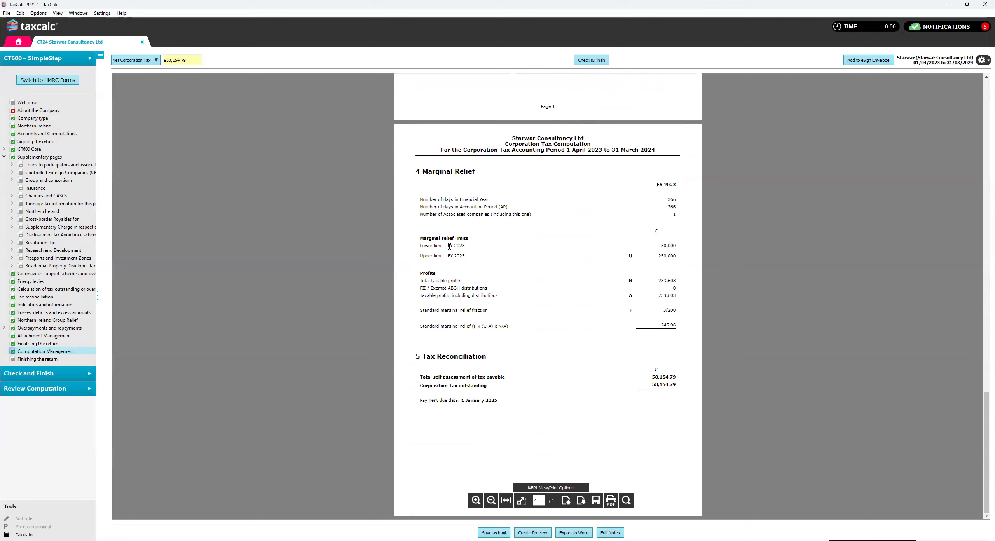
pyautogui.moveTo(662, 247)
pyautogui.mouseDown()
pyautogui.moveTo(680, 250)
pyautogui.moveTo(660, 255)
pyautogui.moveTo(676, 255)
pyautogui.mouseUp()
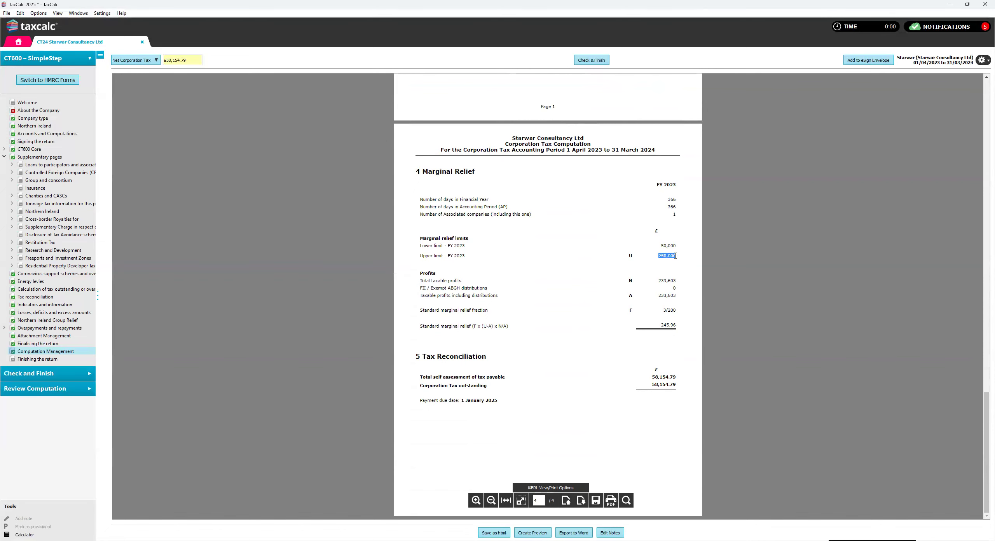
pyautogui.click(601, 290)
pyautogui.moveTo(658, 280); pyautogui.dragTo(666, 281)
pyautogui.click(675, 298)
pyautogui.moveTo(425, 327); pyautogui.dragTo(537, 331)
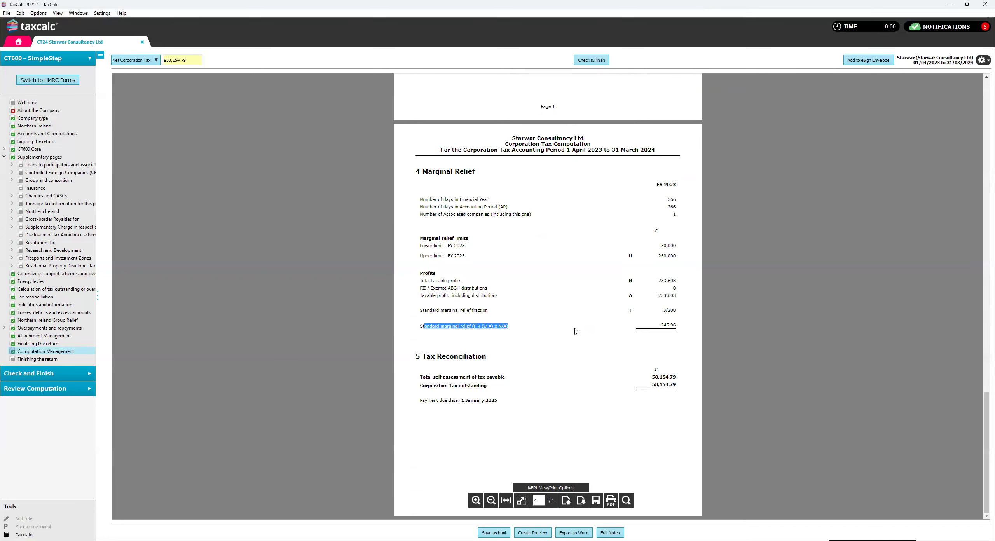
pyautogui.moveTo(661, 325); pyautogui.dragTo(666, 325)
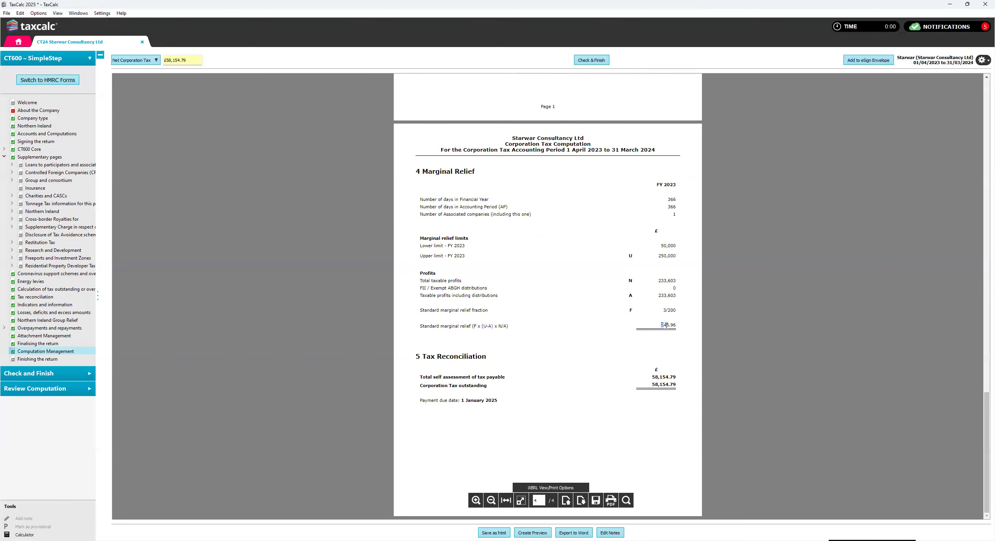
pyautogui.click(620, 338)
# - Read the payment due date and the corporation tax outstanding in the Tax Reconciliation section
pyautogui.moveTo(461, 400); pyautogui.dragTo(500, 407)
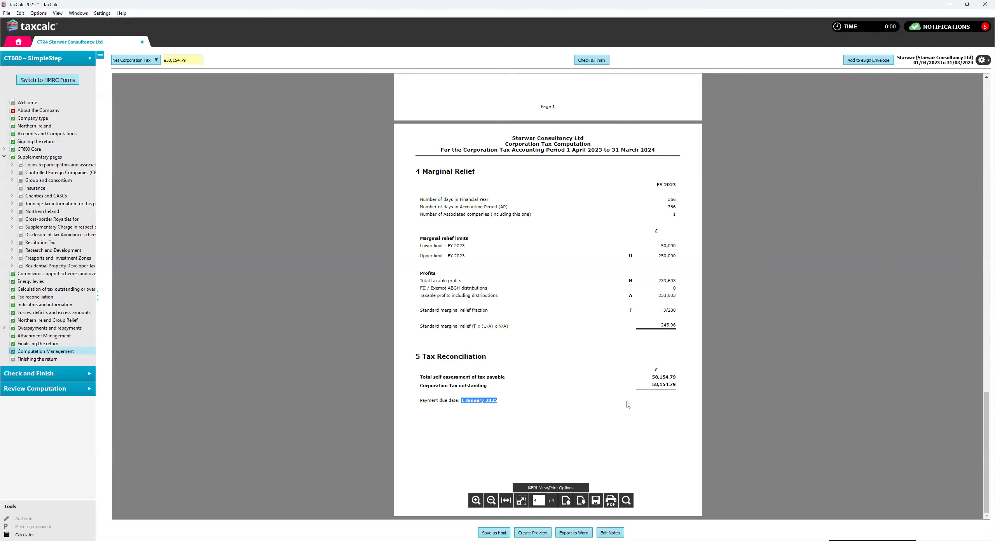
pyautogui.moveTo(652, 385); pyautogui.dragTo(676, 385)
pyautogui.click(590, 389)
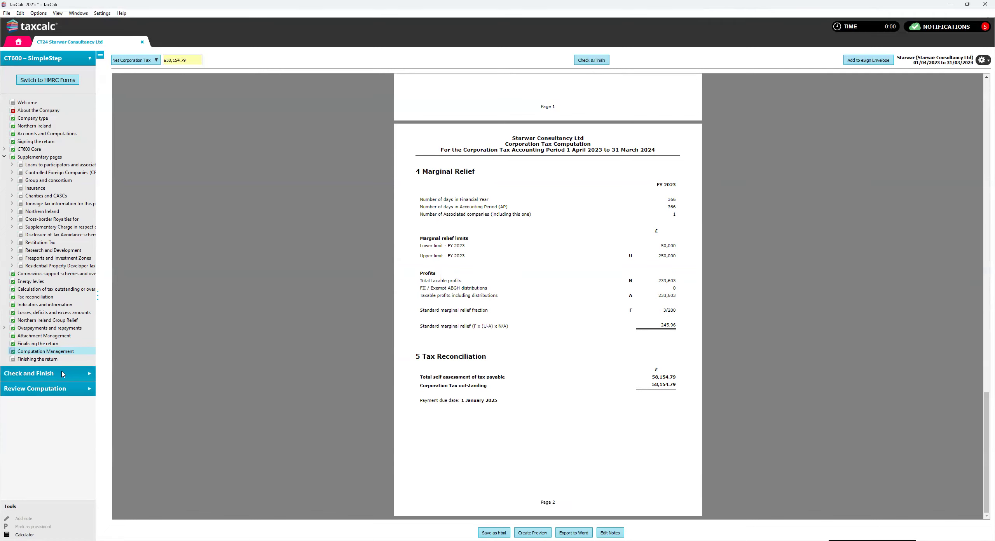
# - Check the return for errors and attach the accounts for 01/04/2023 to 31/03/2024 from Accounts Production
pyautogui.click(37, 360)
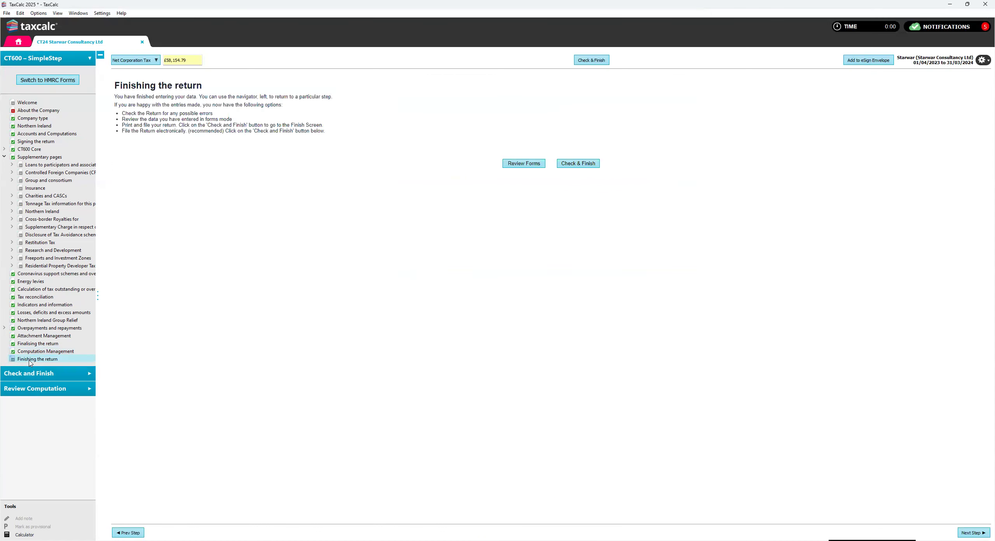
pyautogui.click(42, 376)
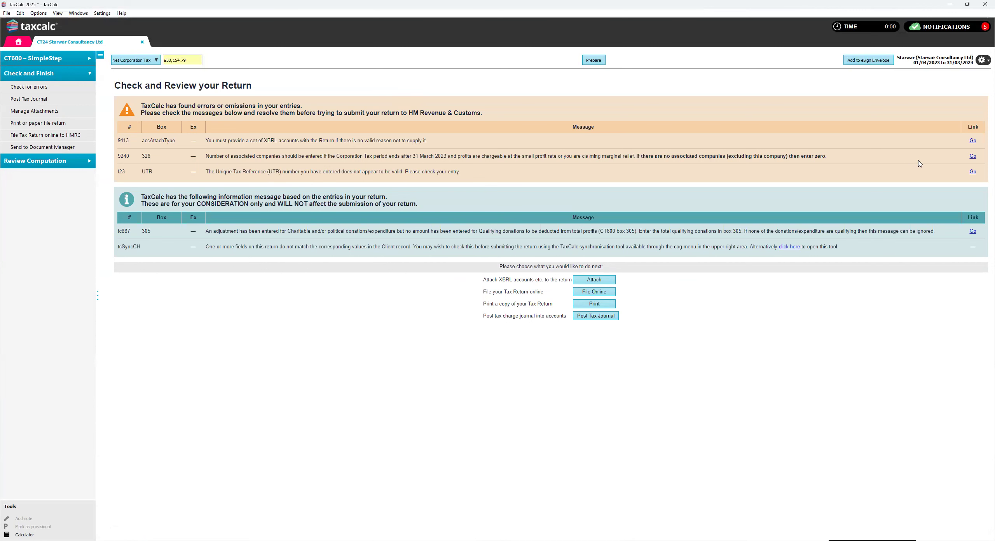
pyautogui.click(972, 140)
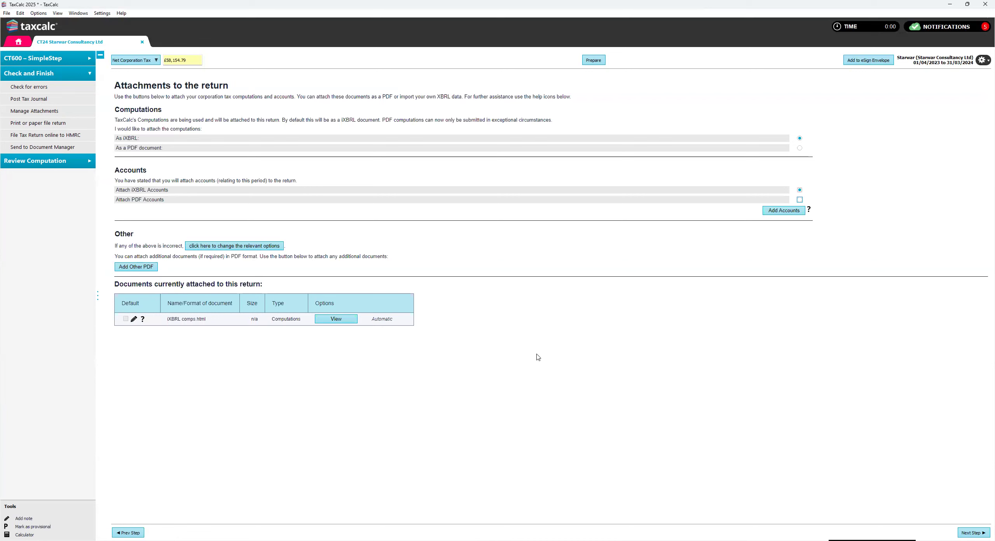
pyautogui.click(775, 215)
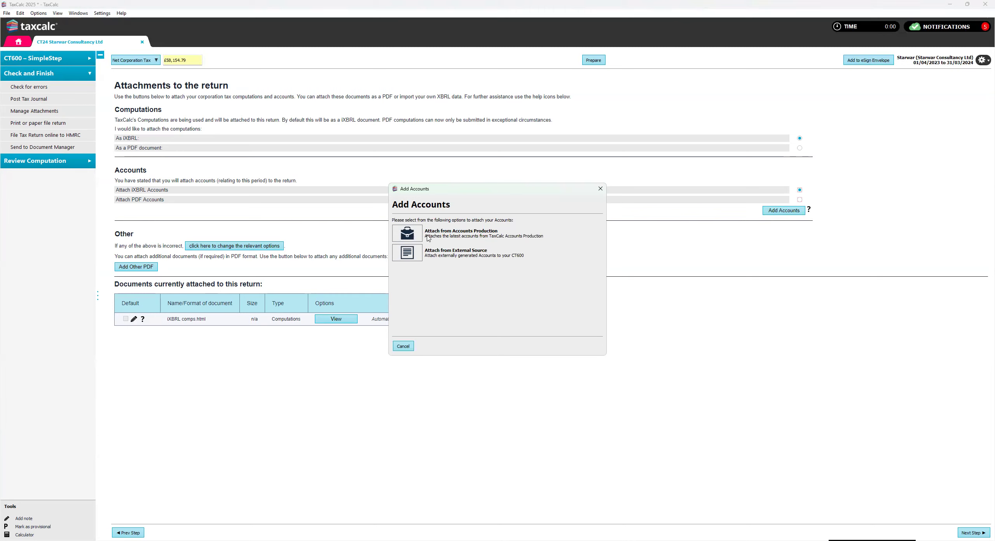
pyautogui.click(407, 233)
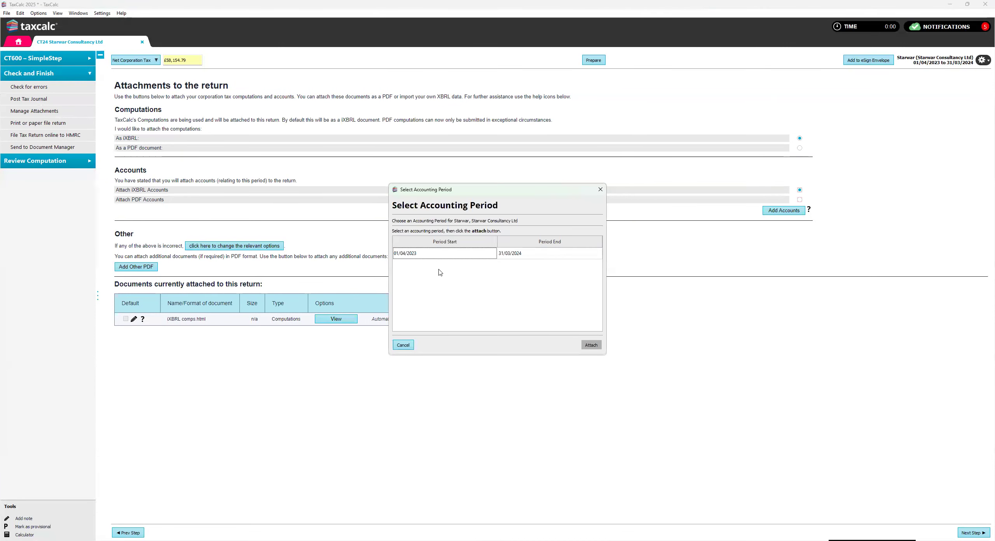
pyautogui.click(426, 255)
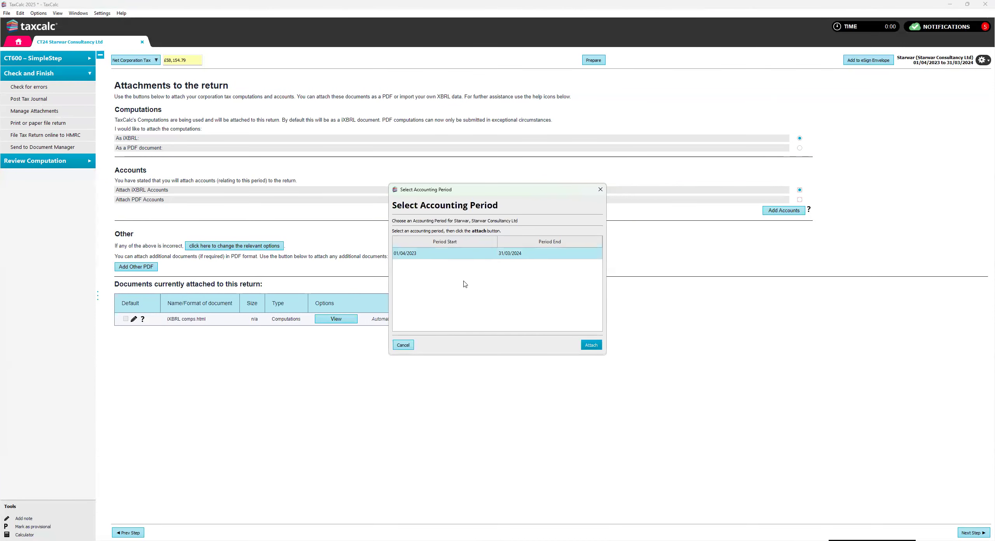
pyautogui.click(589, 345)
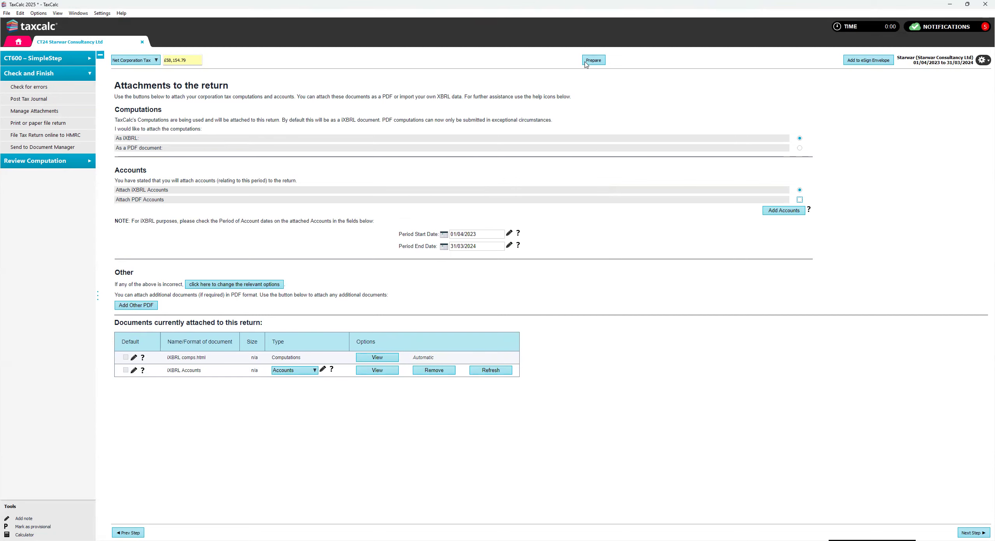
# - Set box 326, the number of associated companies in this period, to 0 and recheck the return for errors
pyautogui.click(597, 61)
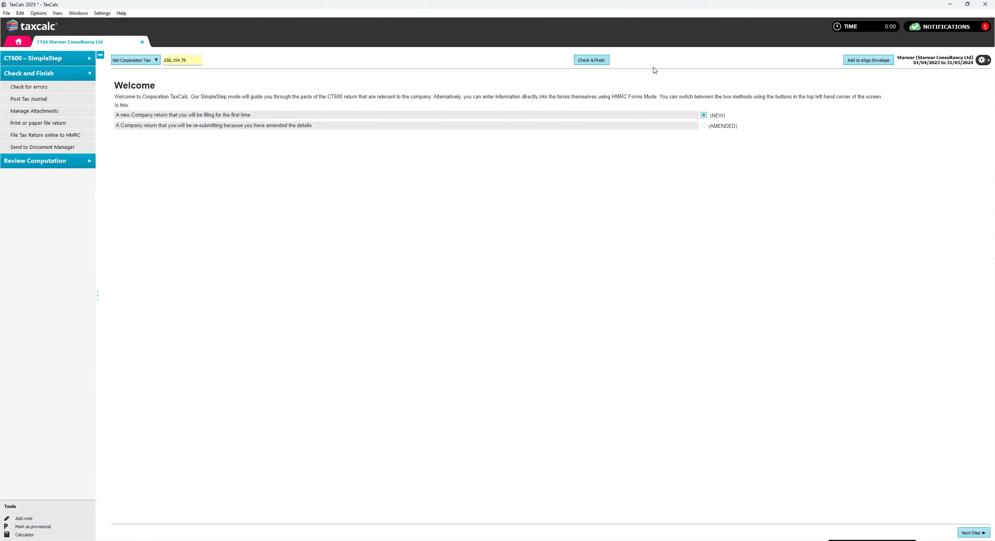
pyautogui.click(595, 61)
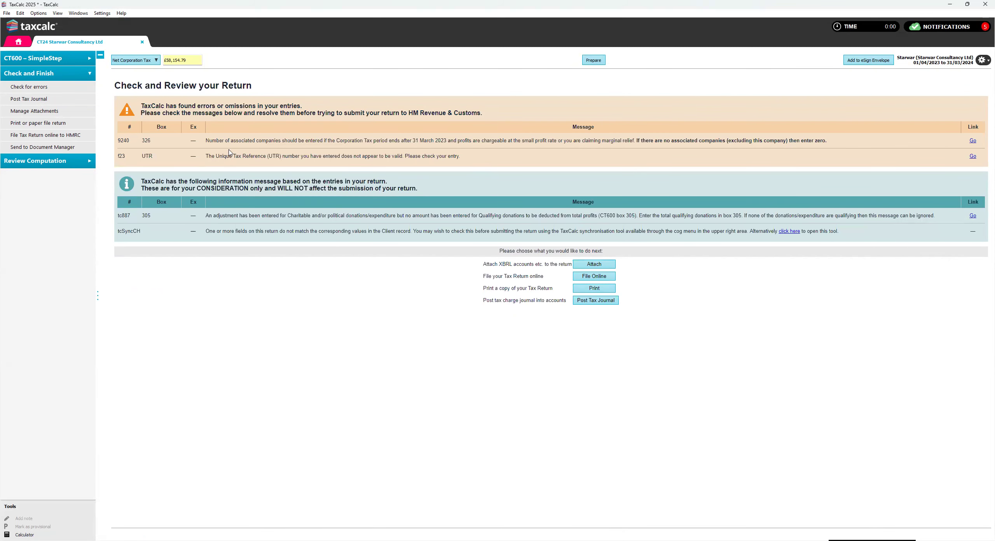
pyautogui.click(971, 141)
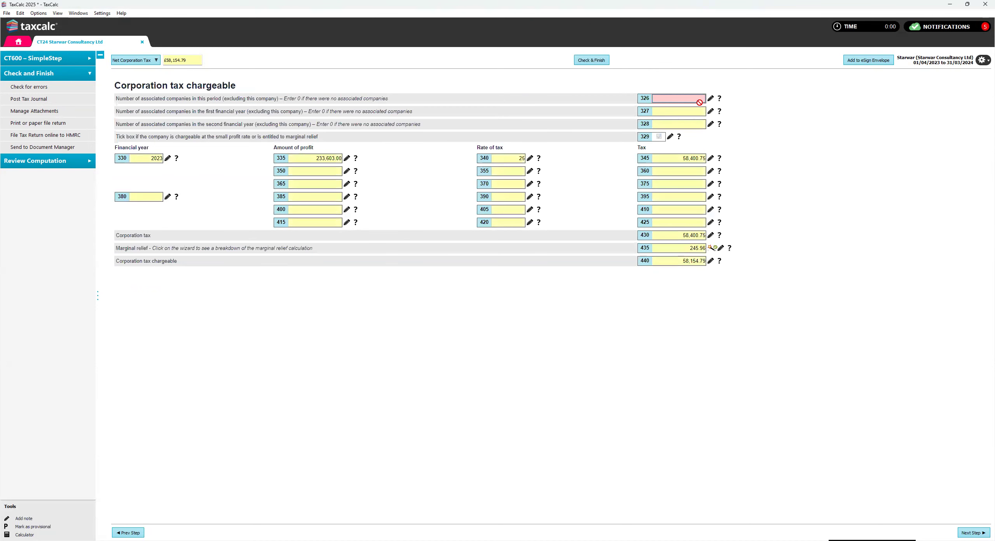
pyautogui.click(711, 99)
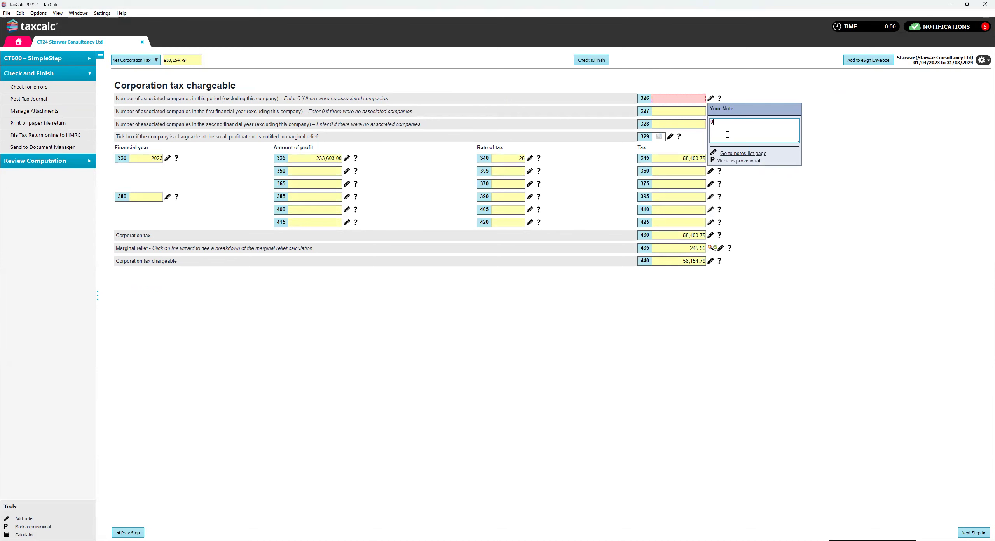
pyautogui.click(598, 62)
pyautogui.click(972, 141)
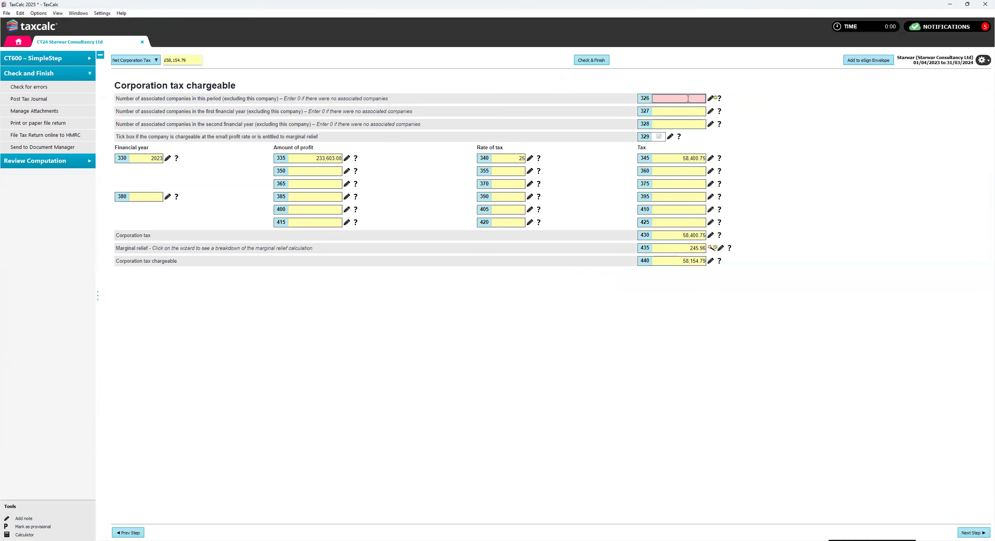
pyautogui.moveTo(686, 98)
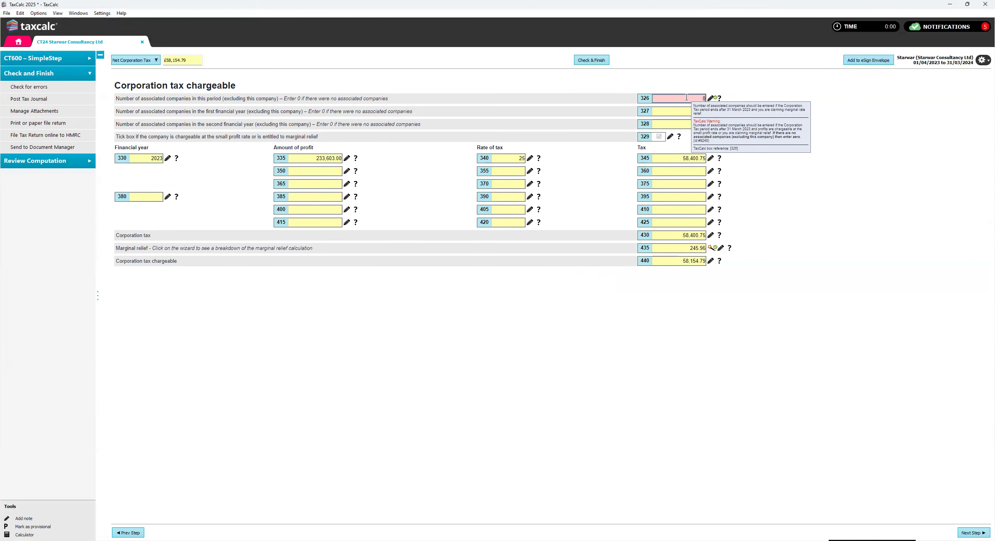
pyautogui.click(597, 63)
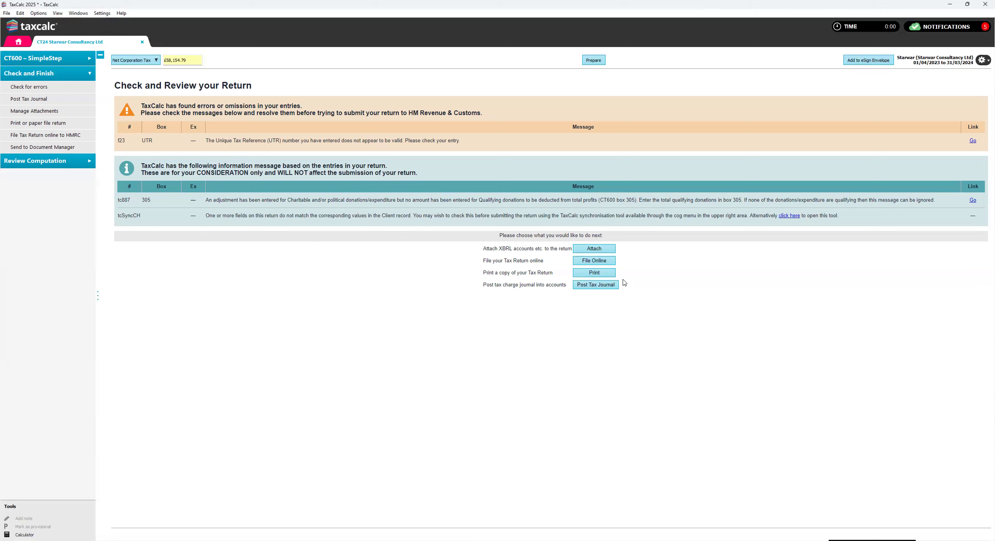
# - Try to print a copy of the tax return
pyautogui.click(601, 276)
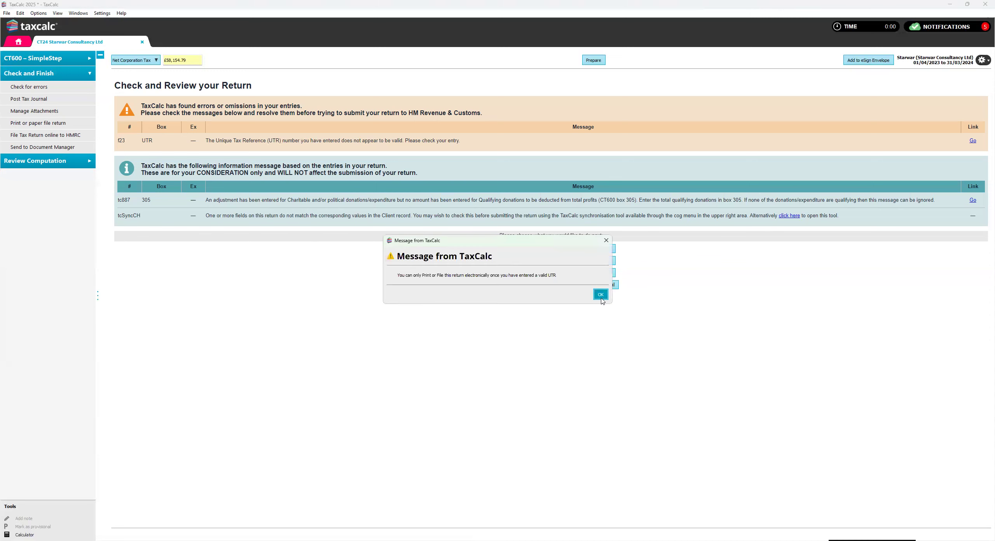
pyautogui.click(600, 293)
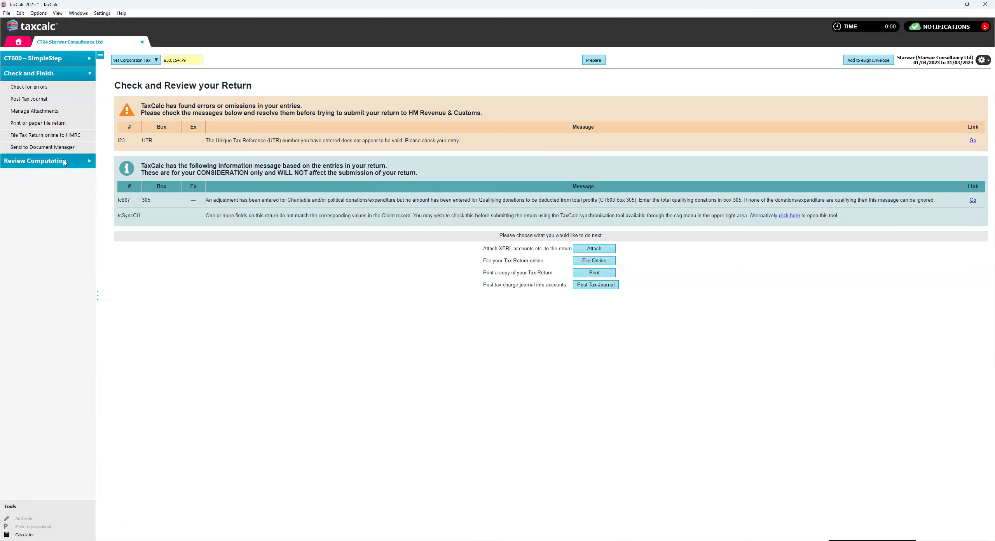
# - Look through the tax computation again and return to the CT600 SimpleStep Welcome page
pyautogui.click(81, 164)
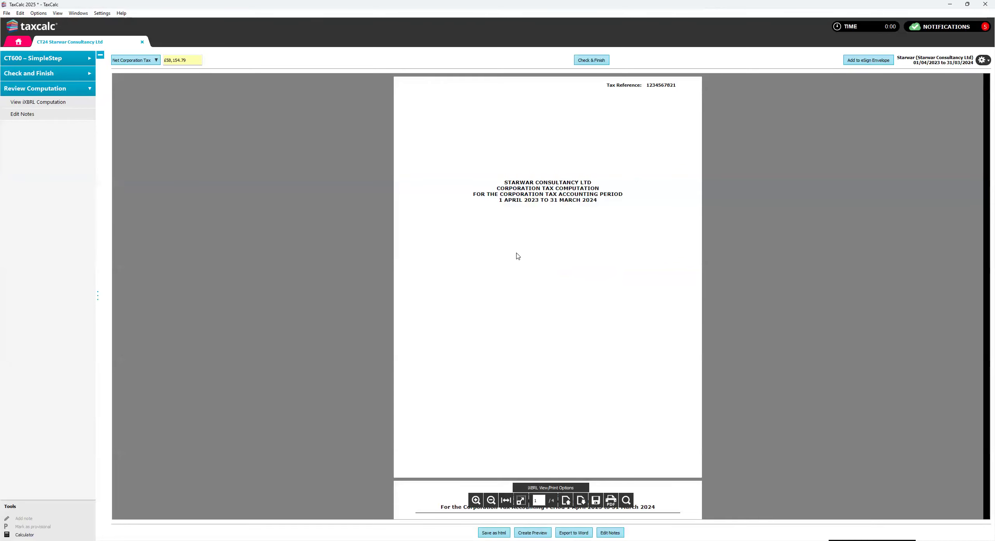
pyautogui.scroll(-15, 517, 256)
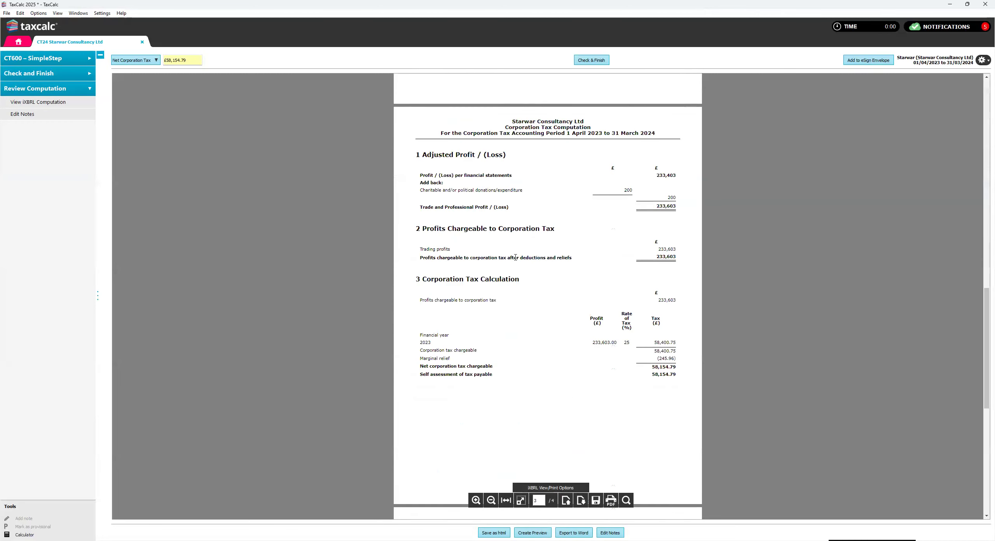
pyautogui.scroll(-3, 515, 258)
pyautogui.click(43, 59)
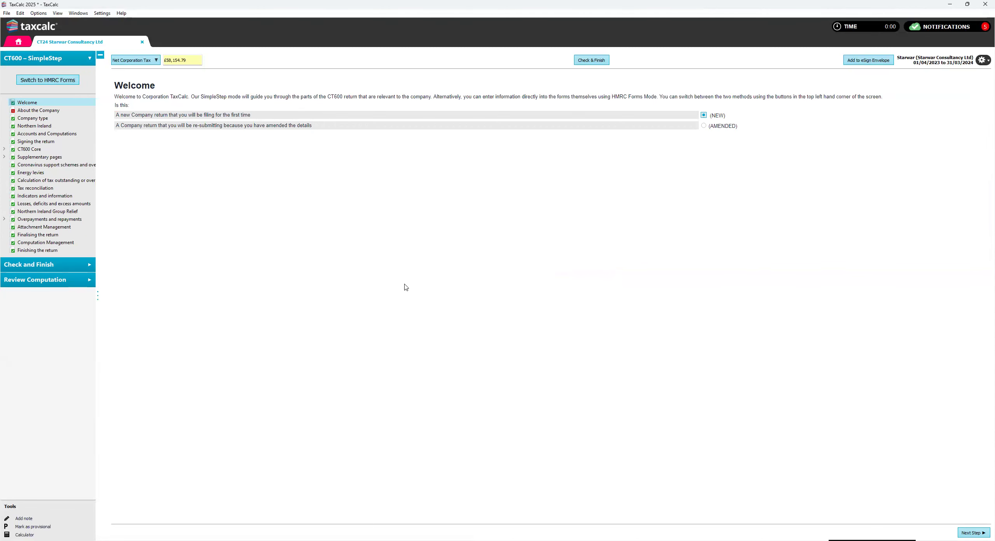
# - Check the return again and try to file it online to HMRC
pyautogui.click(71, 268)
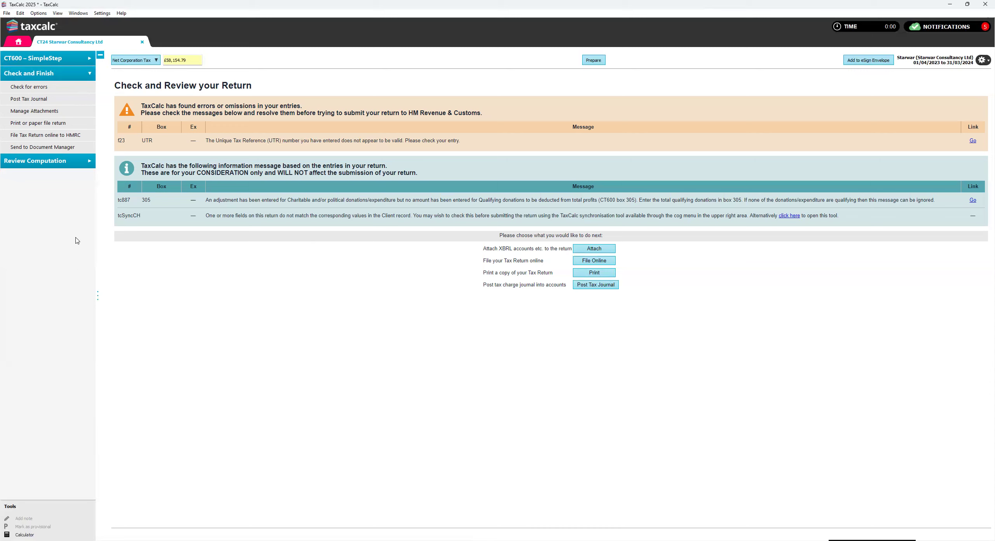
pyautogui.click(50, 138)
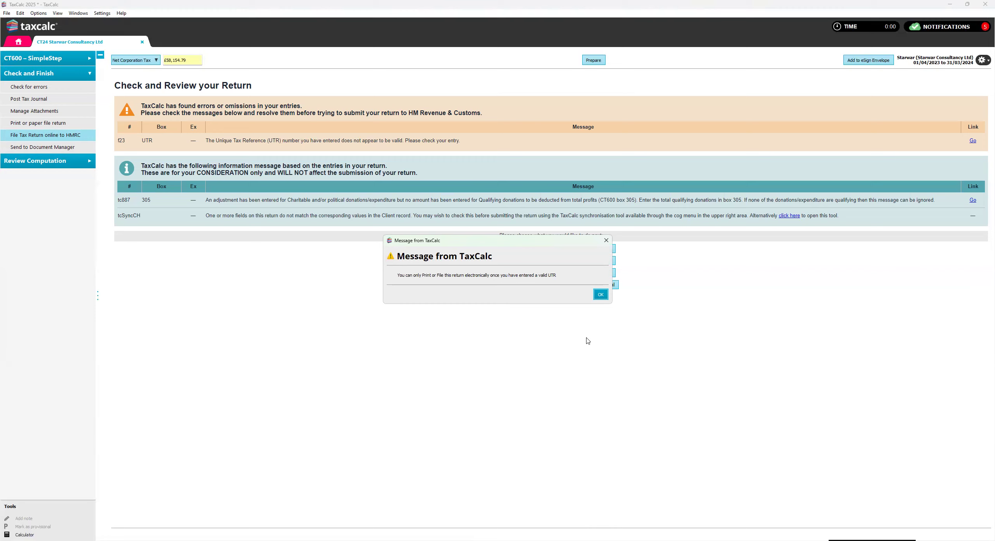
pyautogui.click(601, 294)
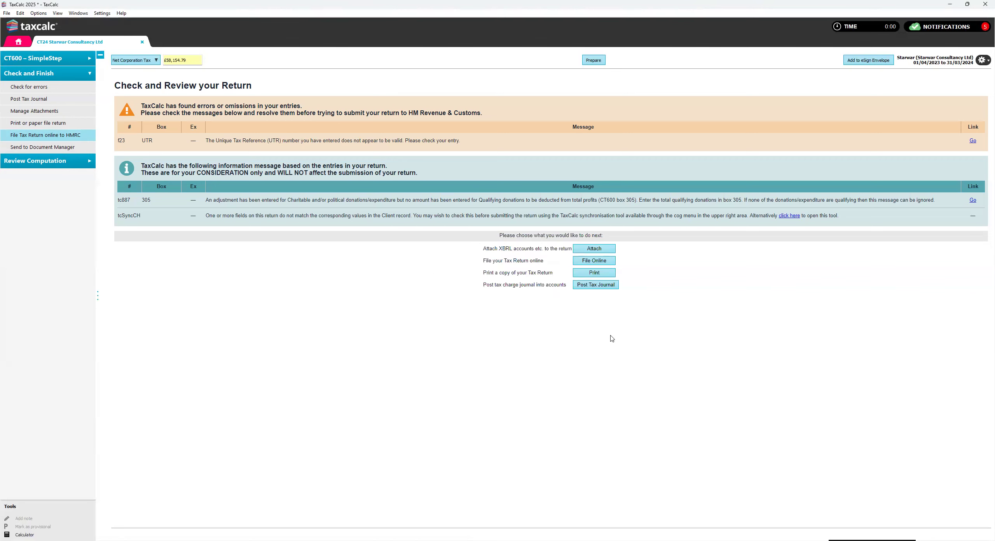
# - Reopen the corporation tax computation for review
pyautogui.click(53, 161)
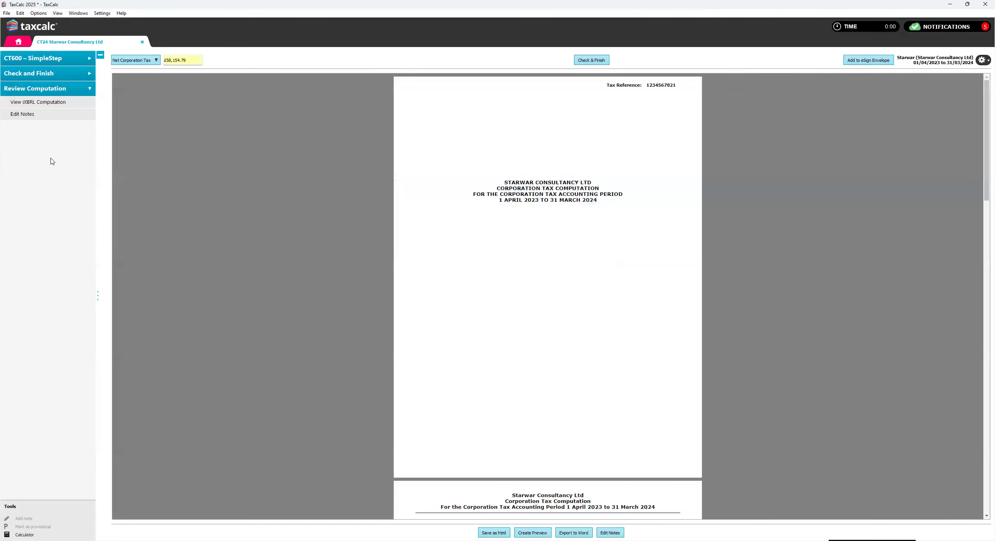